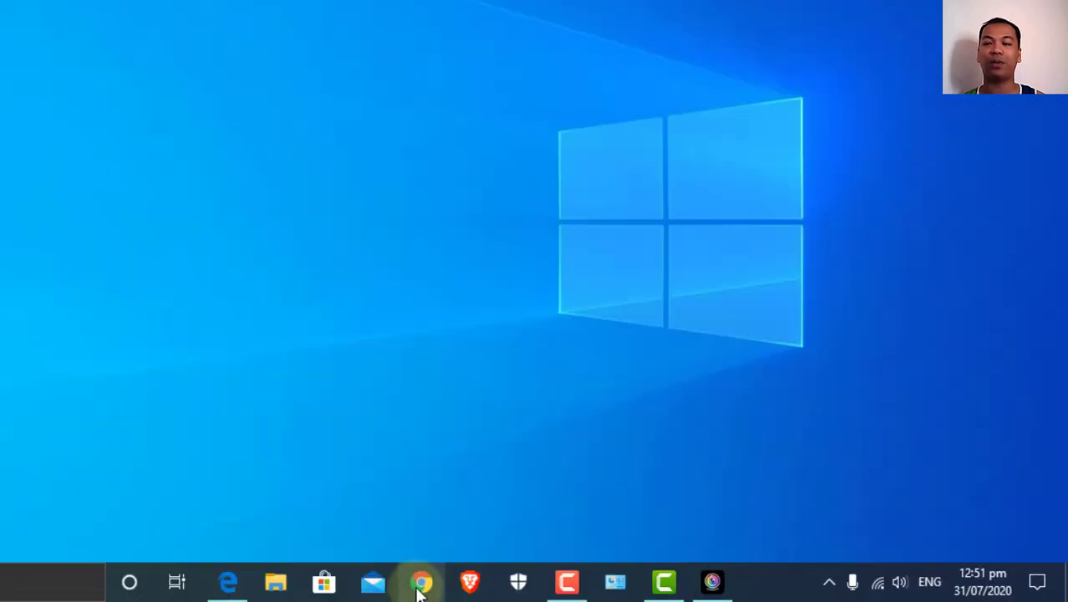
Launch Chrome and load meet.google.com from the address bar's autocomplete suggestion
{"action": "left_click", "coordinate": [420, 583]}
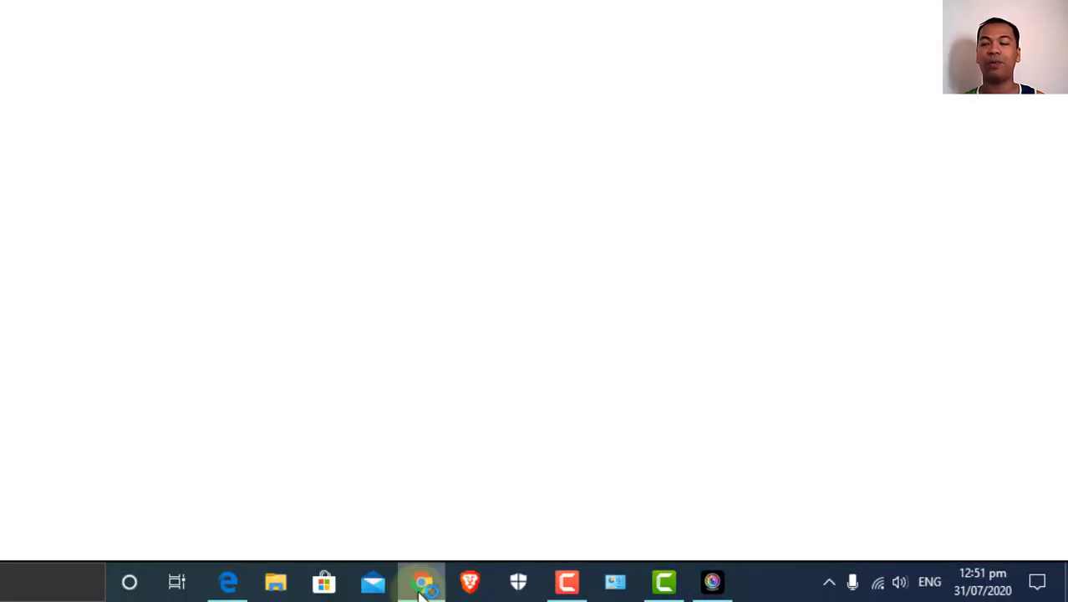
{"action": "left_click", "coordinate": [803, 42]}
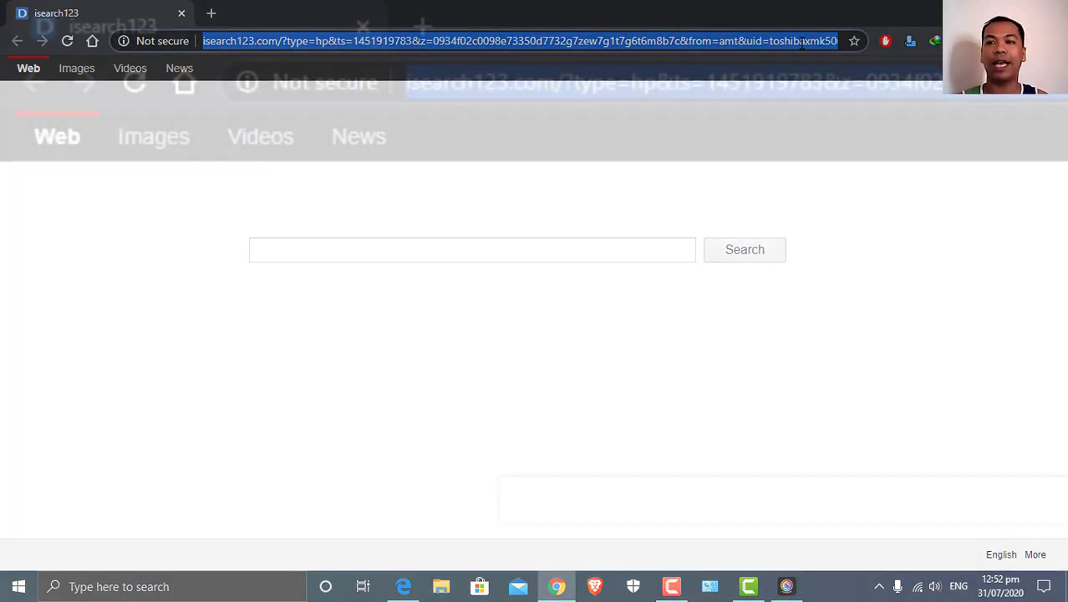
{"action": "type", "text": "mee"}
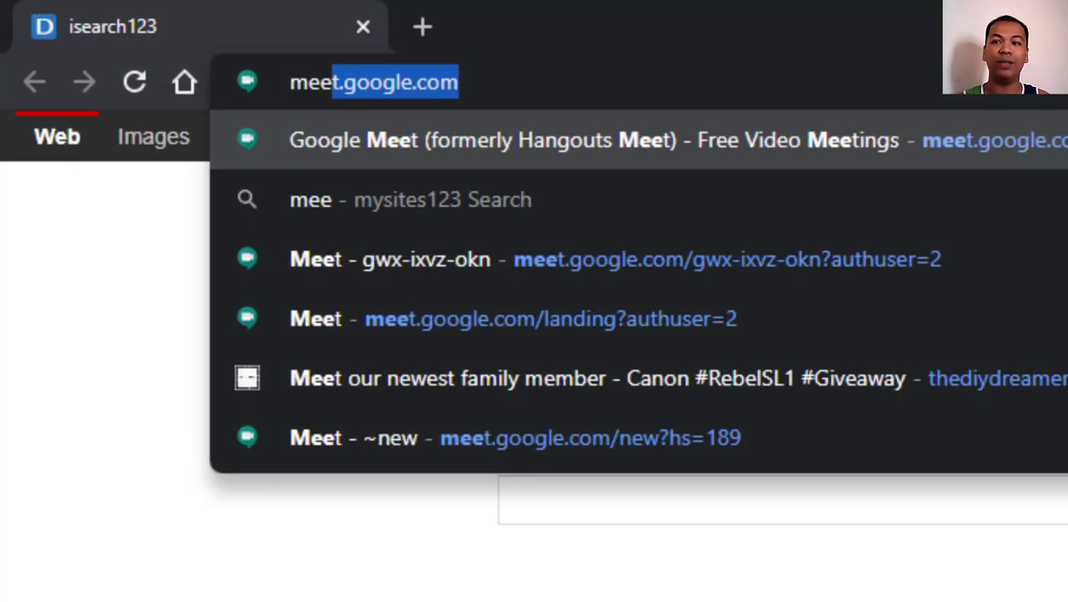
{"action": "key", "text": "Right"}
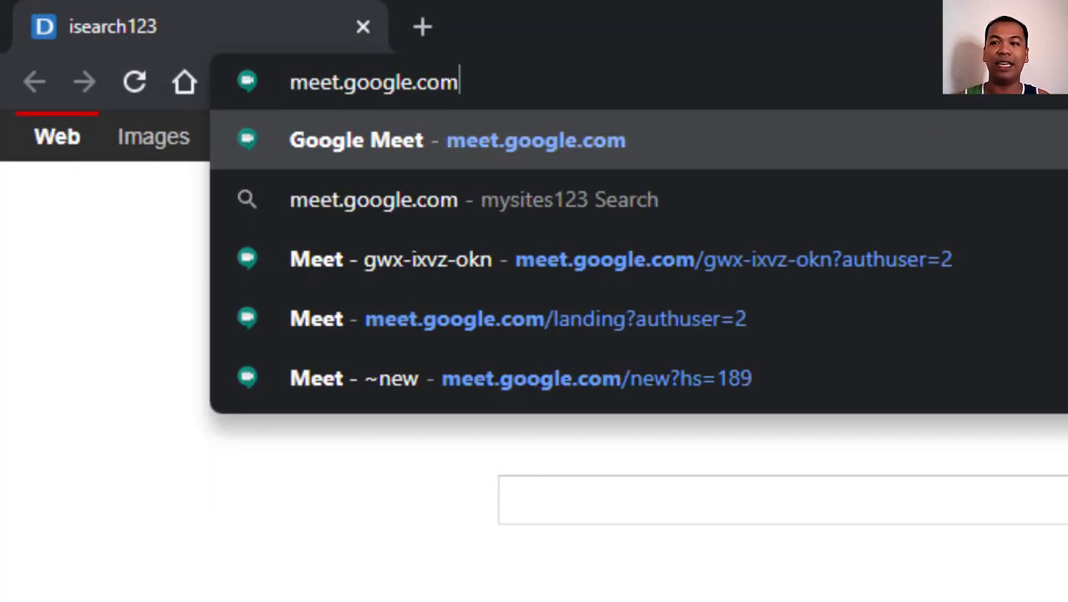
{"action": "key", "text": "Return"}
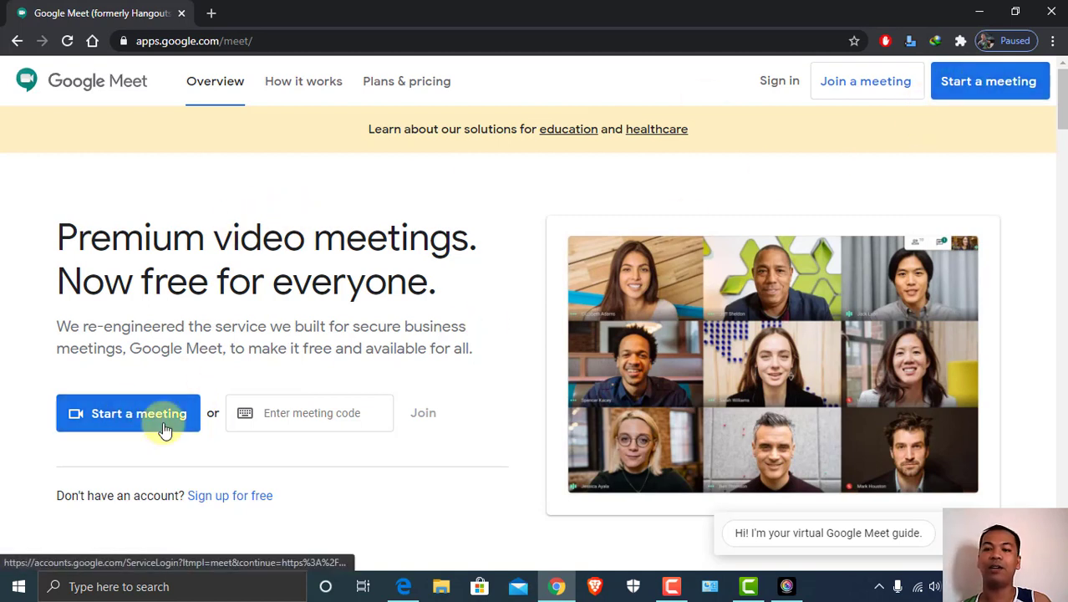
Choose 'Start a meeting' on the Meet home page
{"action": "left_click", "coordinate": [101, 417]}
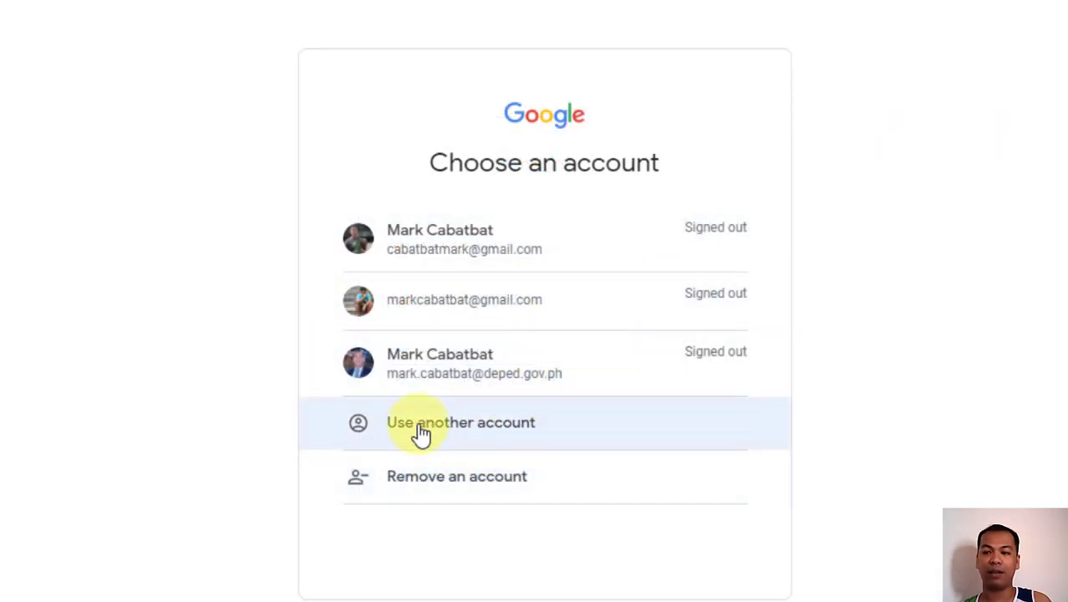
Sign in via 'Use another account' with the account e-mail and password, reaching 'Meeting ready'
{"action": "left_click", "coordinate": [421, 436]}
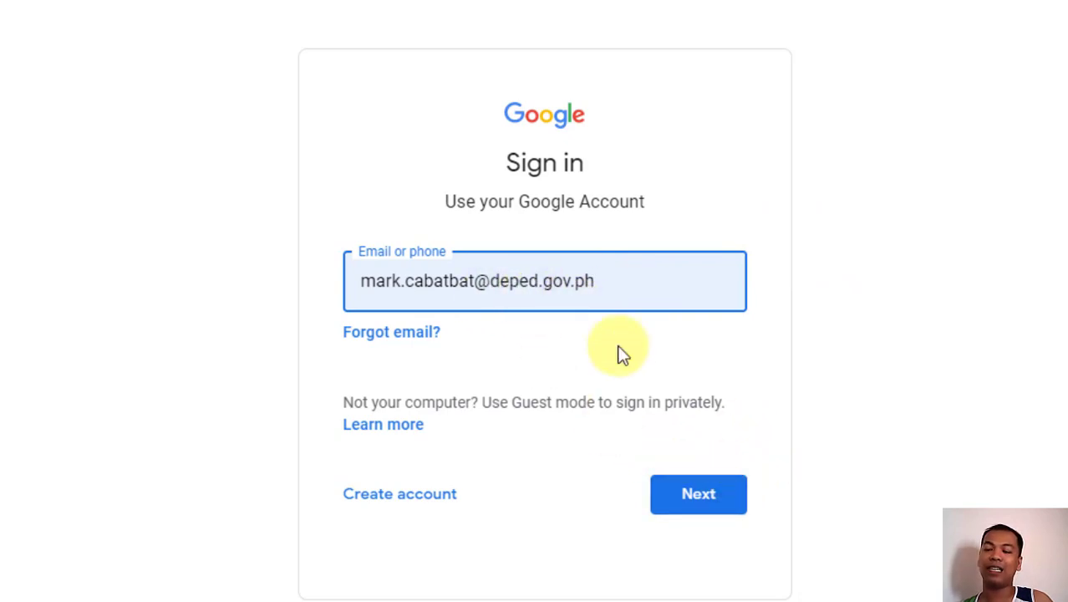
{"action": "left_click", "coordinate": [692, 496]}
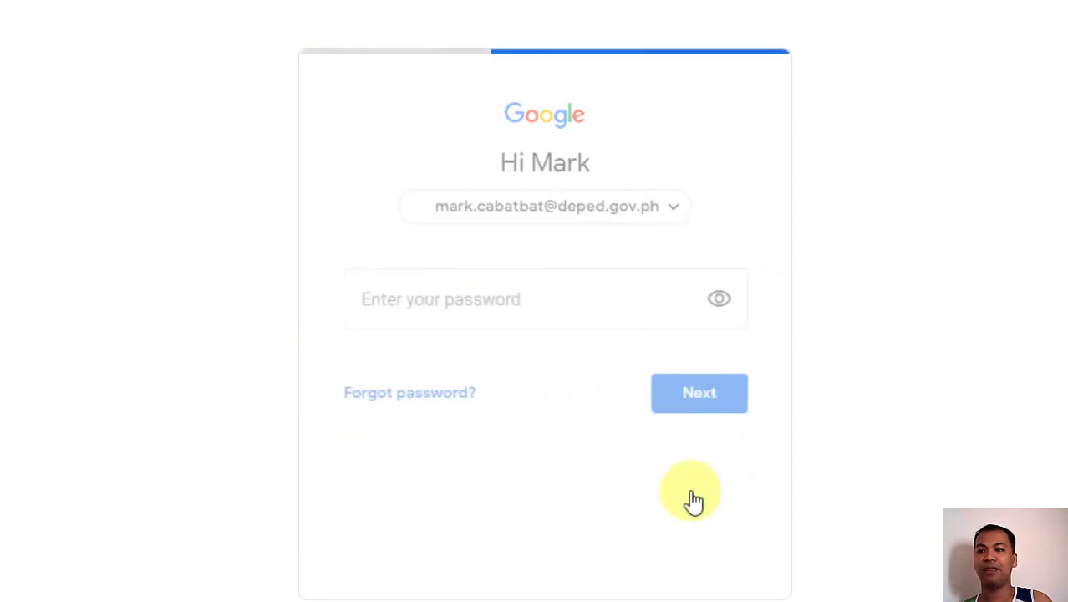
{"action": "left_click", "coordinate": [476, 313]}
{"action": "type", "text": "•••••••••••"}
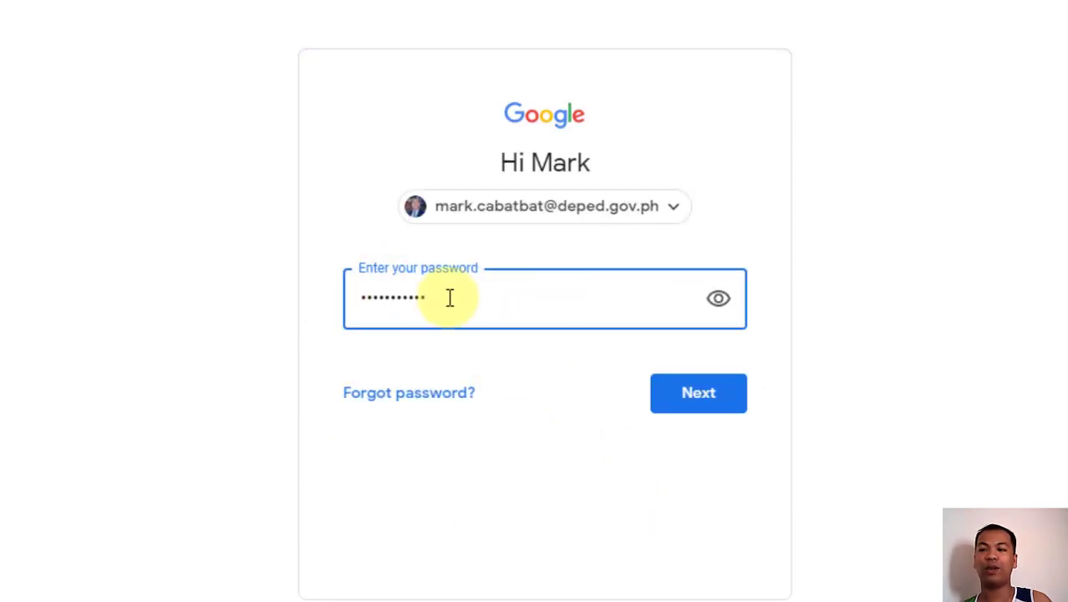
{"action": "left_click", "coordinate": [682, 411]}
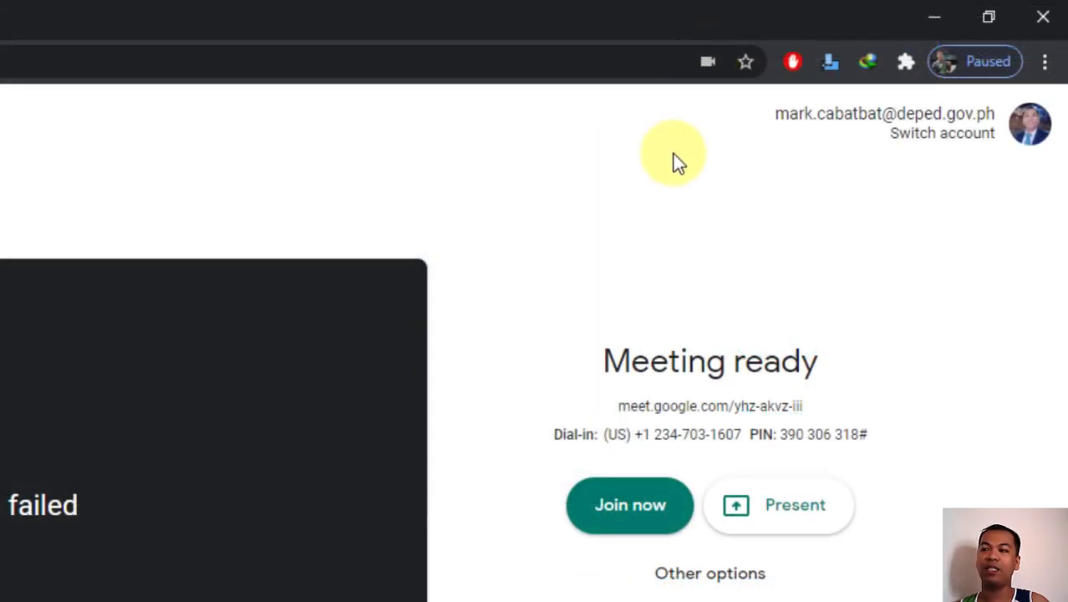
Open Site Settings for meet.google.com from the address bar's camera permissions popup
{"action": "left_click", "coordinate": [706, 63]}
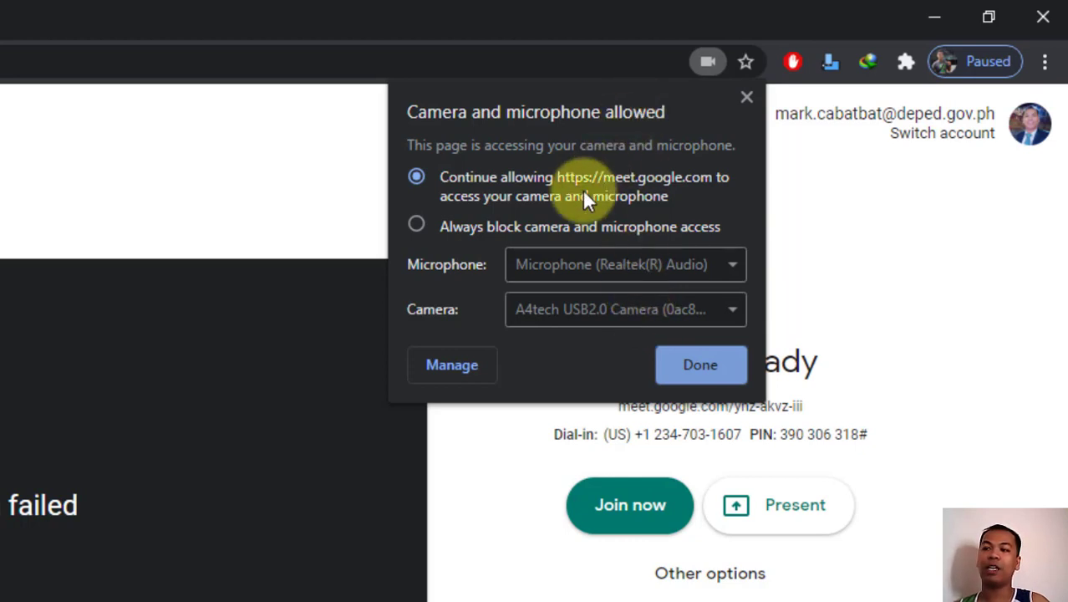
{"action": "left_click", "coordinate": [455, 366]}
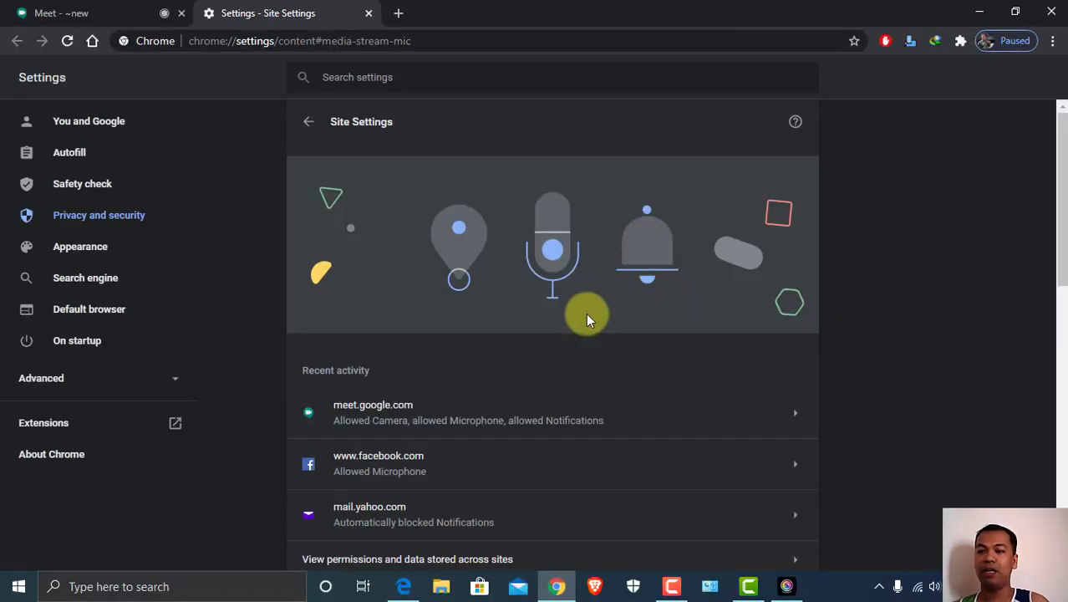
Set Chrome's default camera to CyberLink YouCam 9 in the Camera permission settings
{"action": "scroll", "coordinate": [583, 372], "scroll_direction": "down", "scroll_amount": 5}
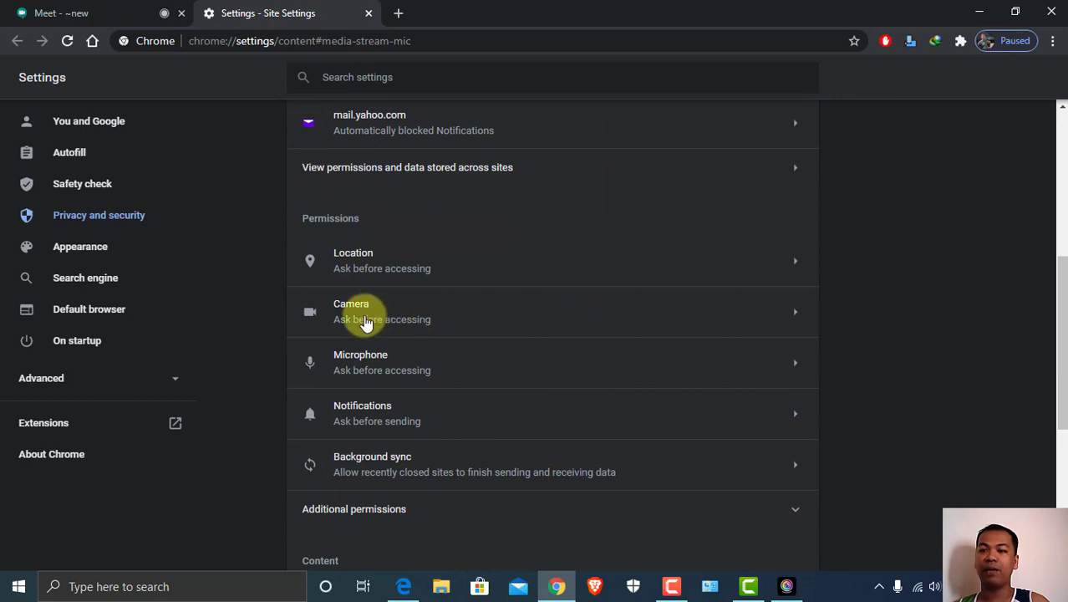
{"action": "left_click", "coordinate": [365, 322]}
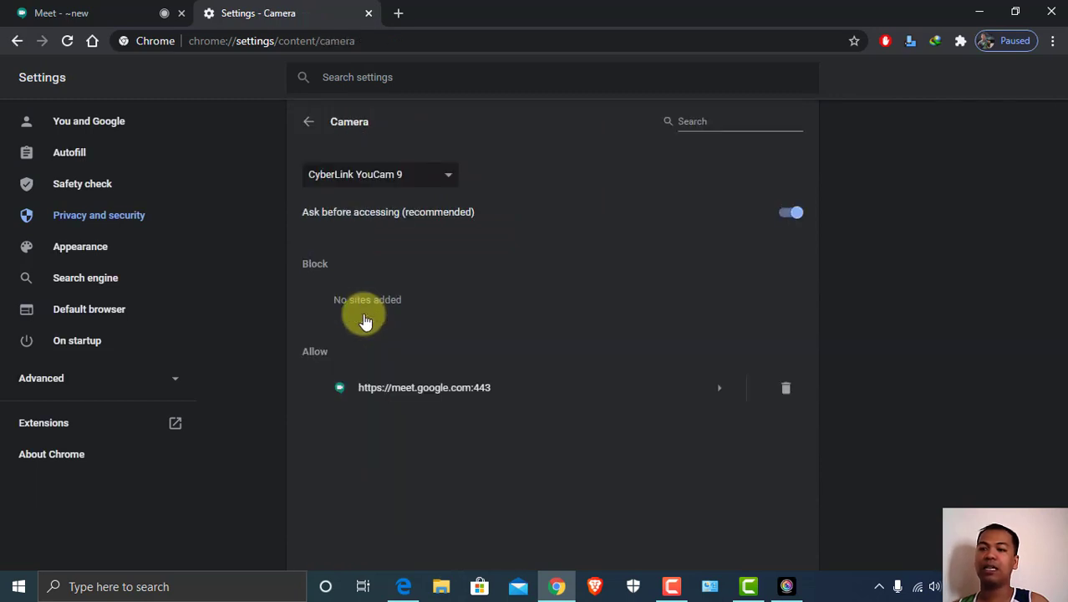
{"action": "left_click", "coordinate": [401, 176]}
{"action": "left_click", "coordinate": [398, 196]}
{"action": "left_click", "coordinate": [393, 175]}
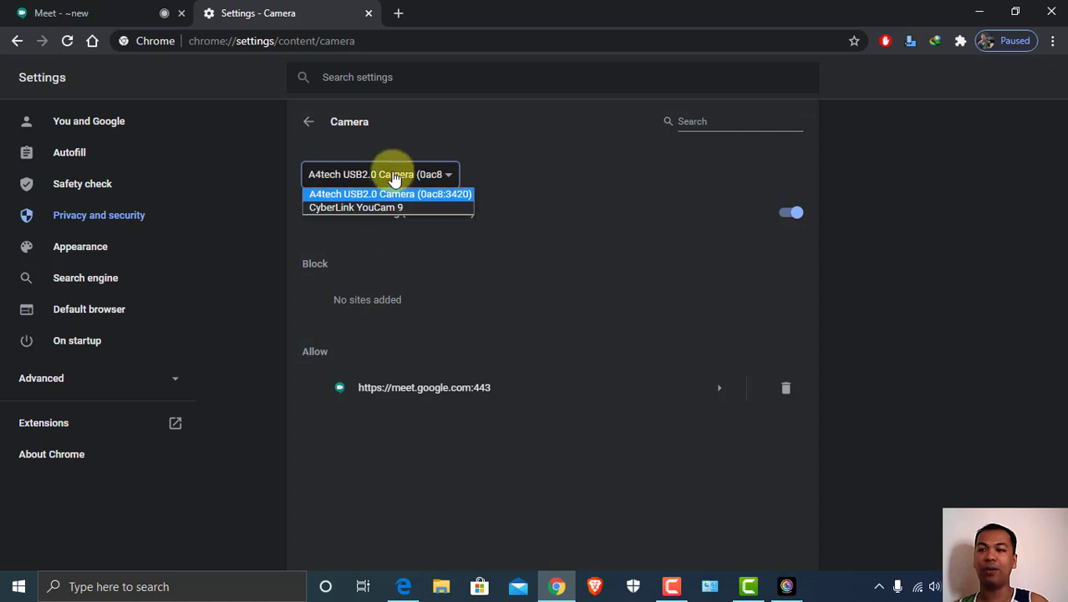
{"action": "left_click", "coordinate": [386, 206]}
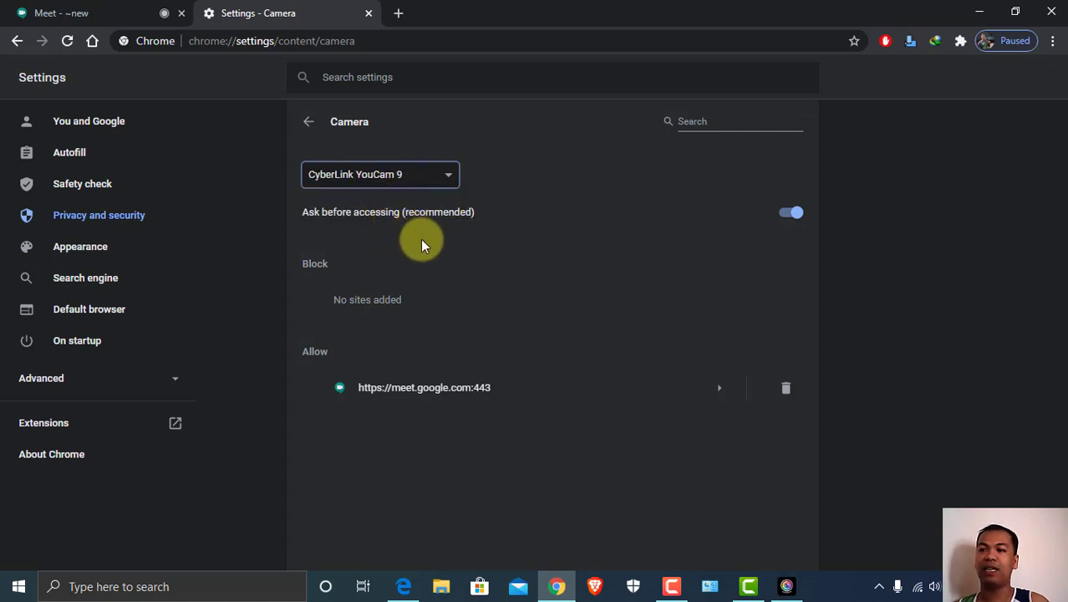
Go back through Site Settings to Privacy and security, then return to the Meet tab
{"action": "left_click", "coordinate": [310, 127]}
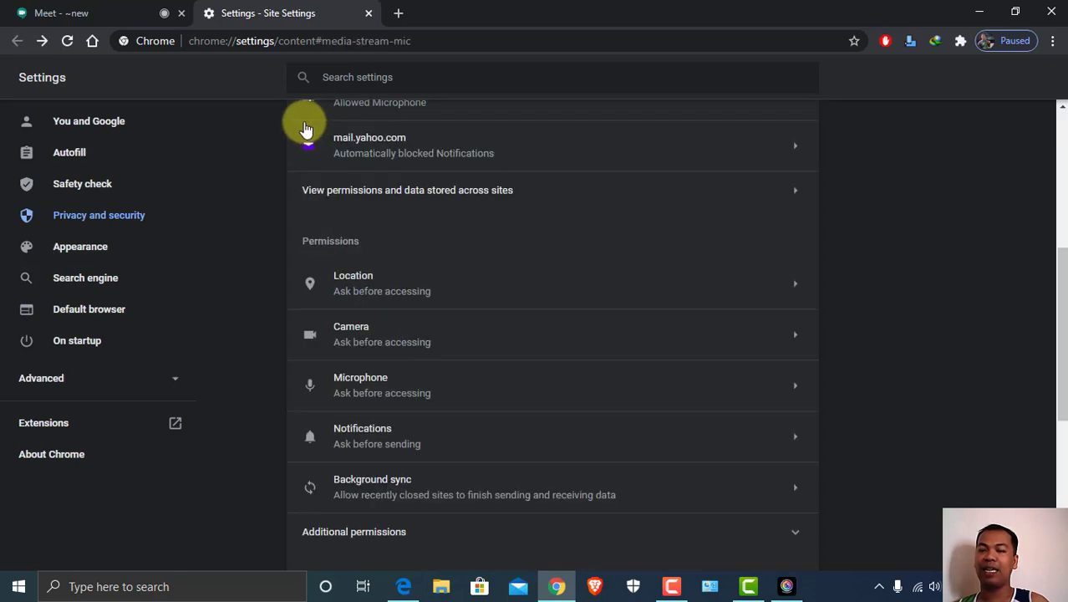
{"action": "scroll", "coordinate": [417, 190], "scroll_direction": "up", "scroll_amount": 3}
{"action": "scroll", "coordinate": [522, 218], "scroll_direction": "up", "scroll_amount": 2}
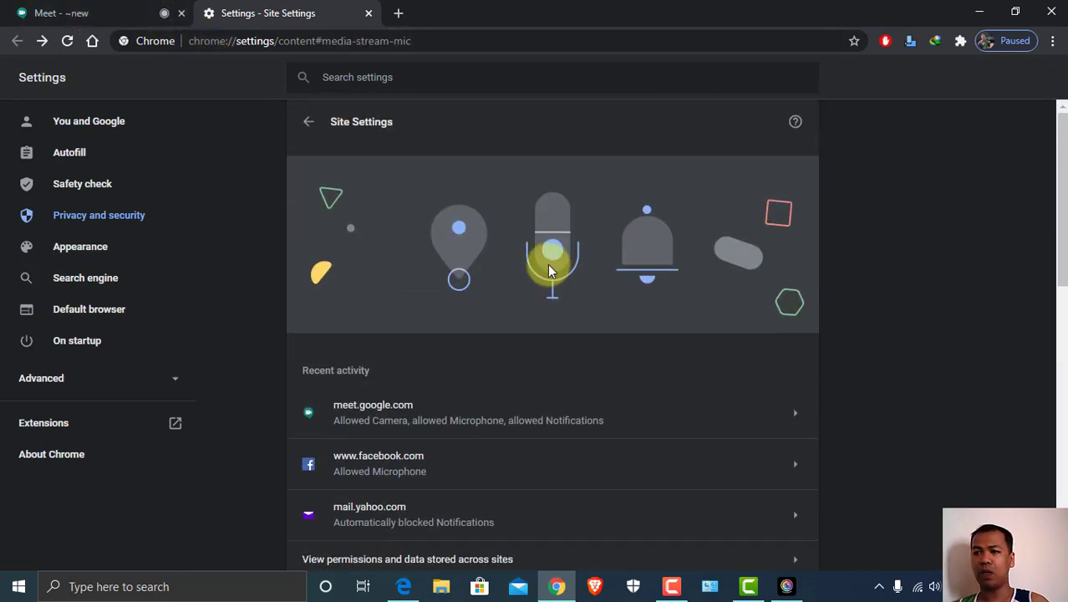
{"action": "left_click", "coordinate": [308, 121]}
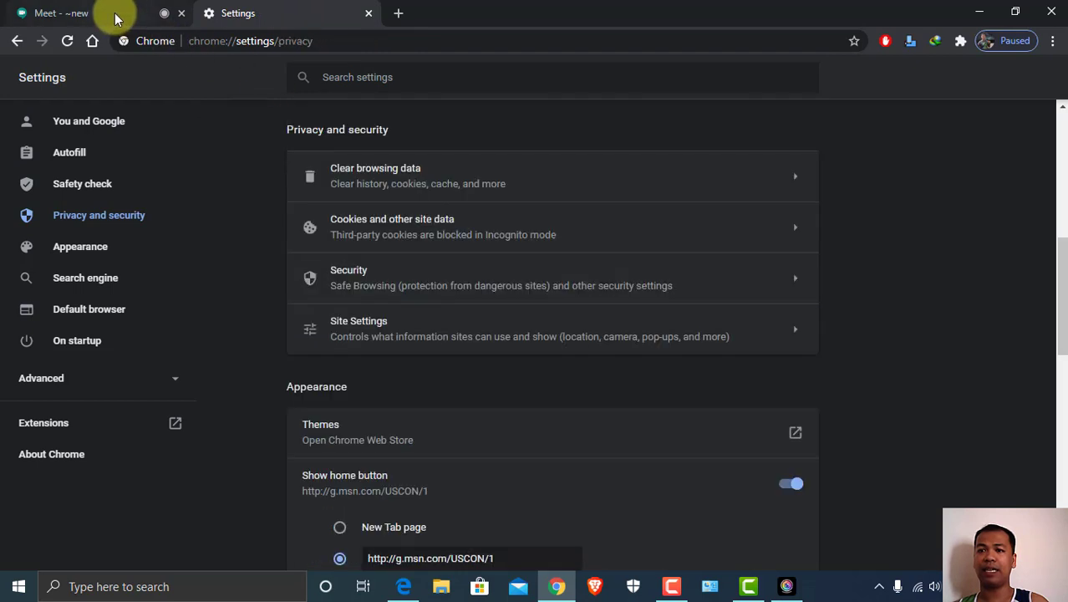
{"action": "left_click", "coordinate": [118, 15]}
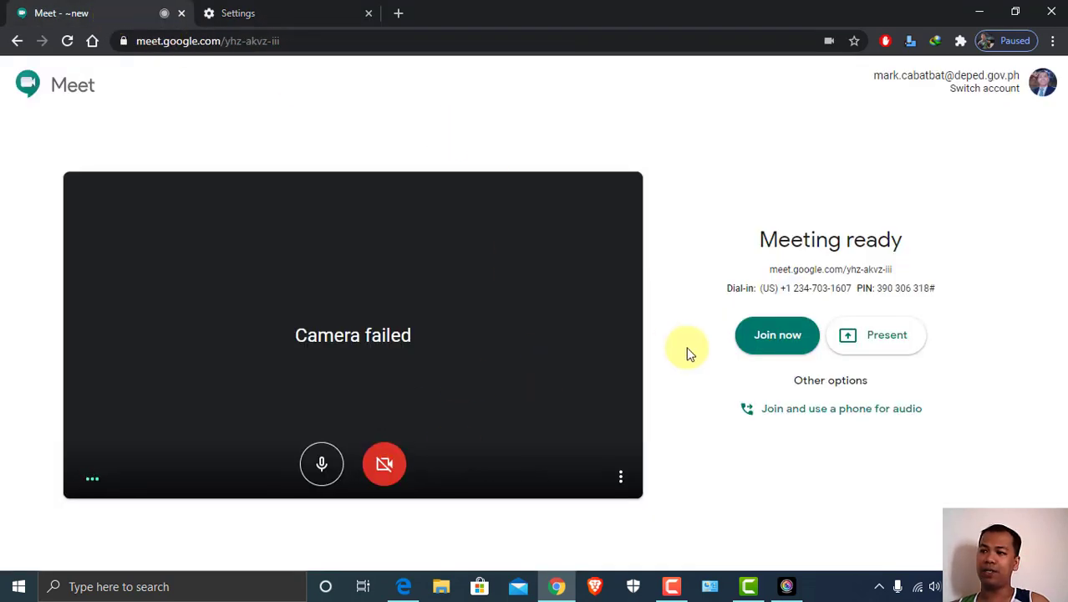
Toggle the preview camera and open Settings from the More options menu
{"action": "left_click", "coordinate": [382, 468]}
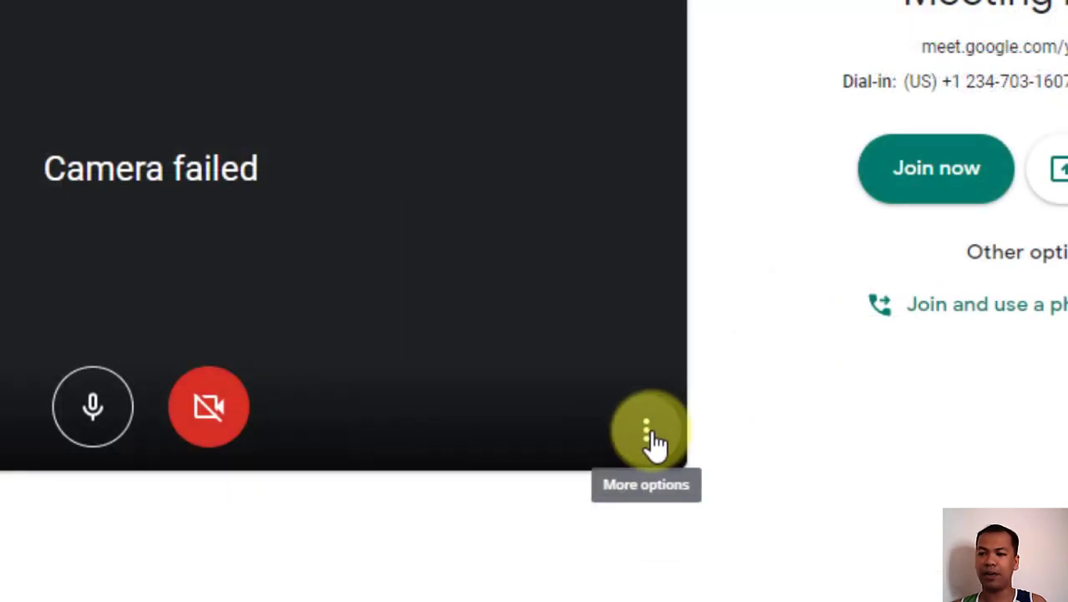
{"action": "left_click", "coordinate": [646, 433]}
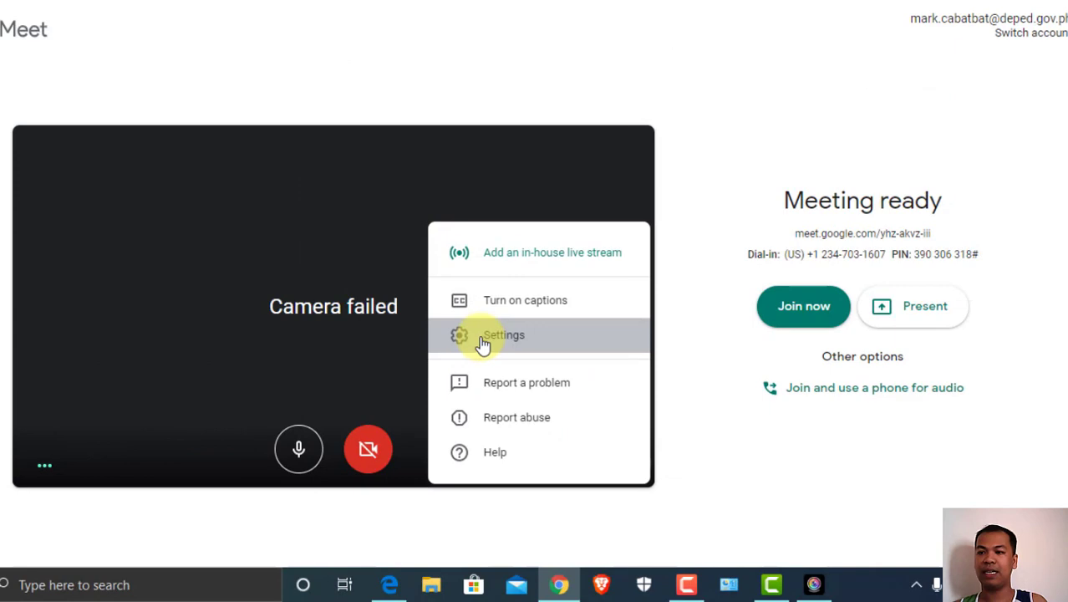
{"action": "left_click", "coordinate": [483, 339]}
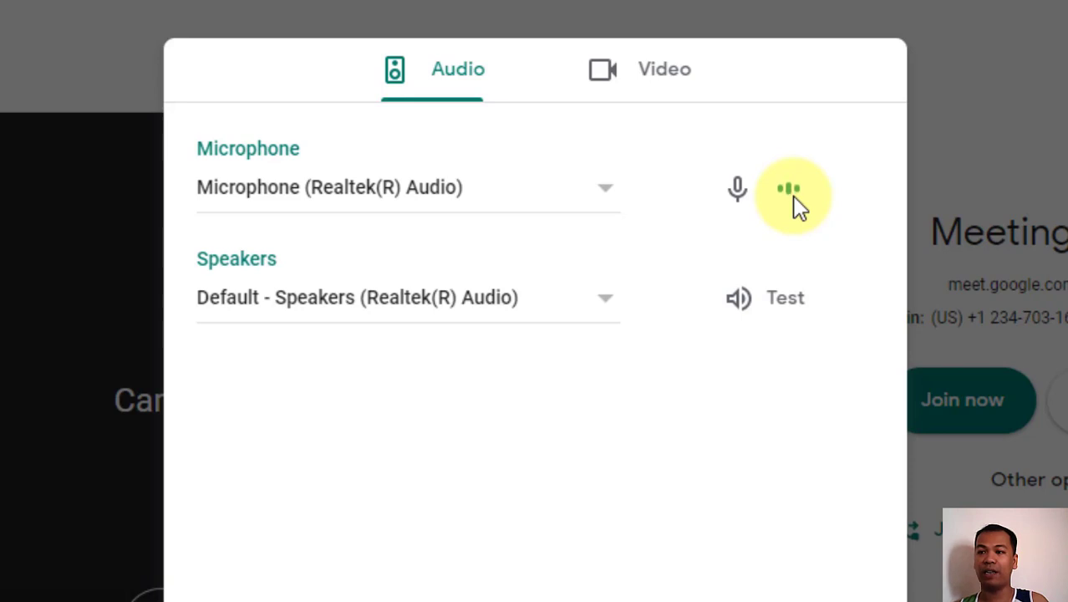
Choose CyberLink YouCam 9 as the camera in the Video settings and apply with Done
{"action": "left_click", "coordinate": [648, 84]}
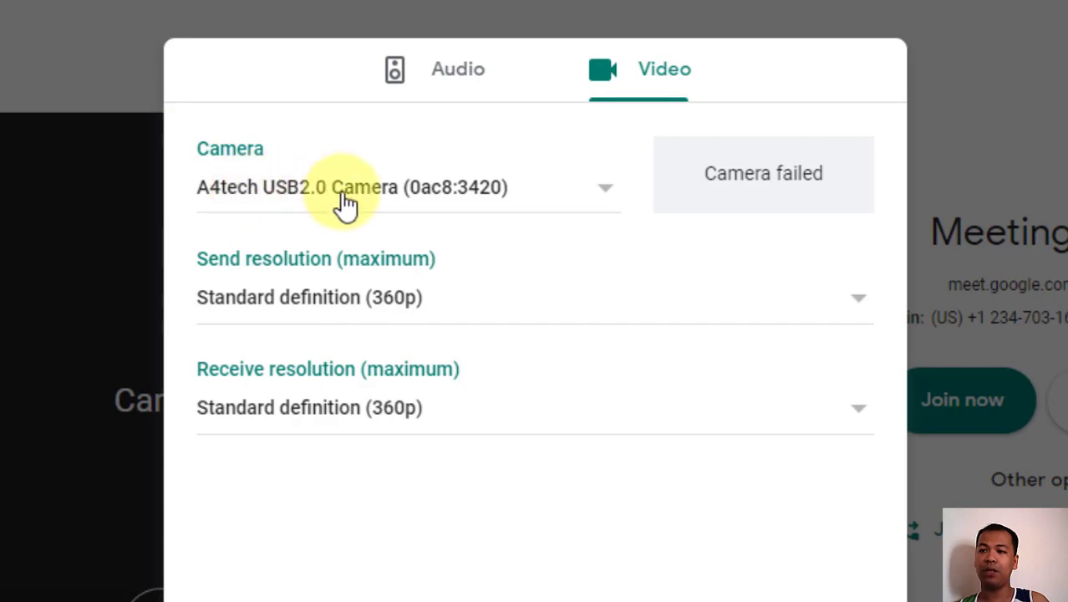
{"action": "left_click", "coordinate": [489, 201]}
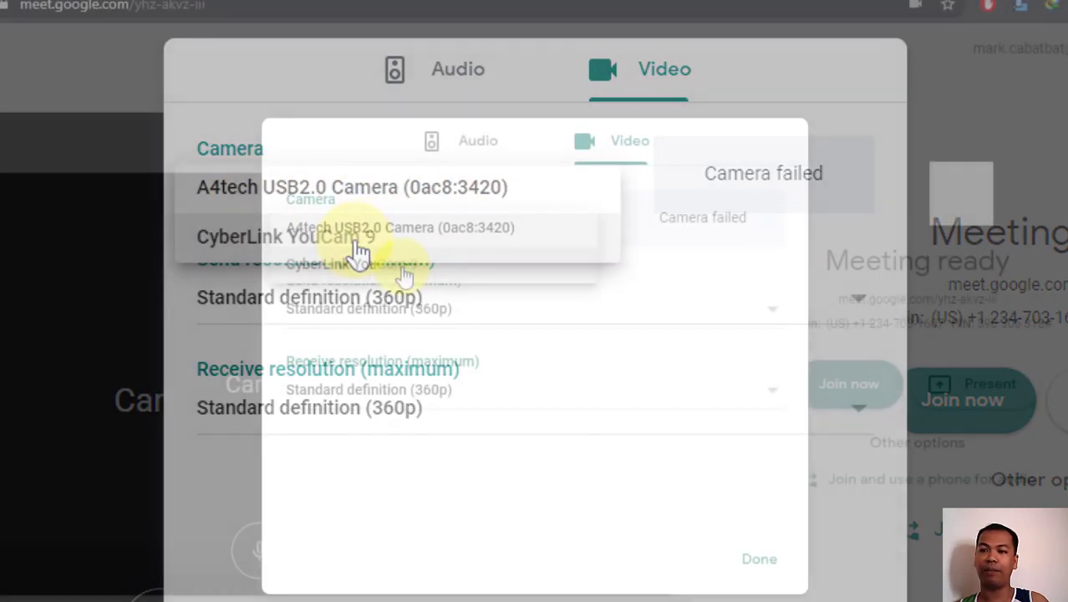
{"action": "left_click", "coordinate": [358, 243]}
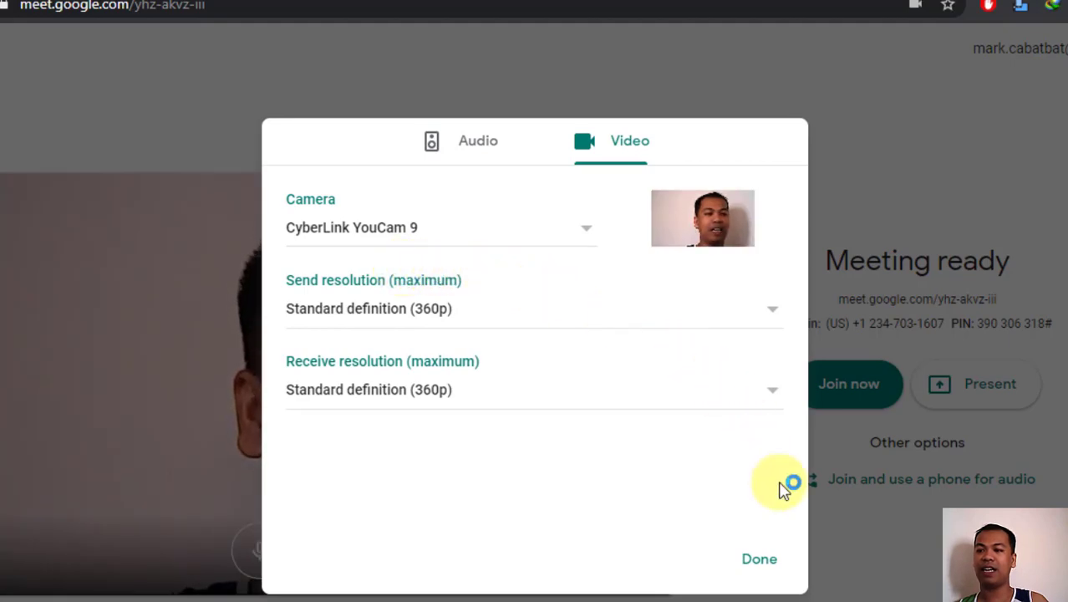
{"action": "left_click", "coordinate": [759, 558]}
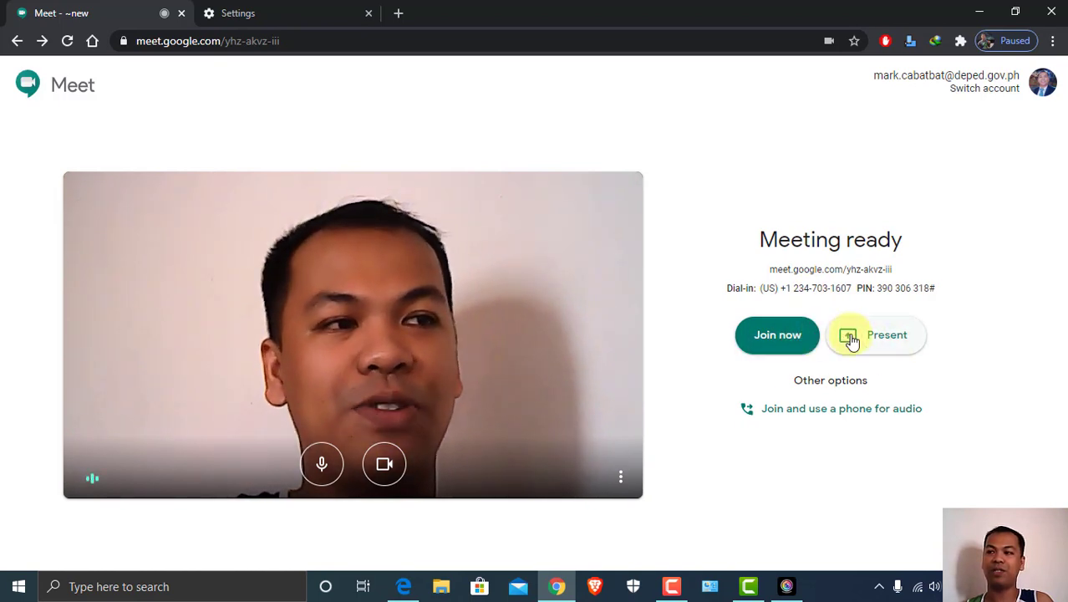
Join the meeting, copy its joining info, and open the Add people dialog
{"action": "left_click", "coordinate": [776, 336]}
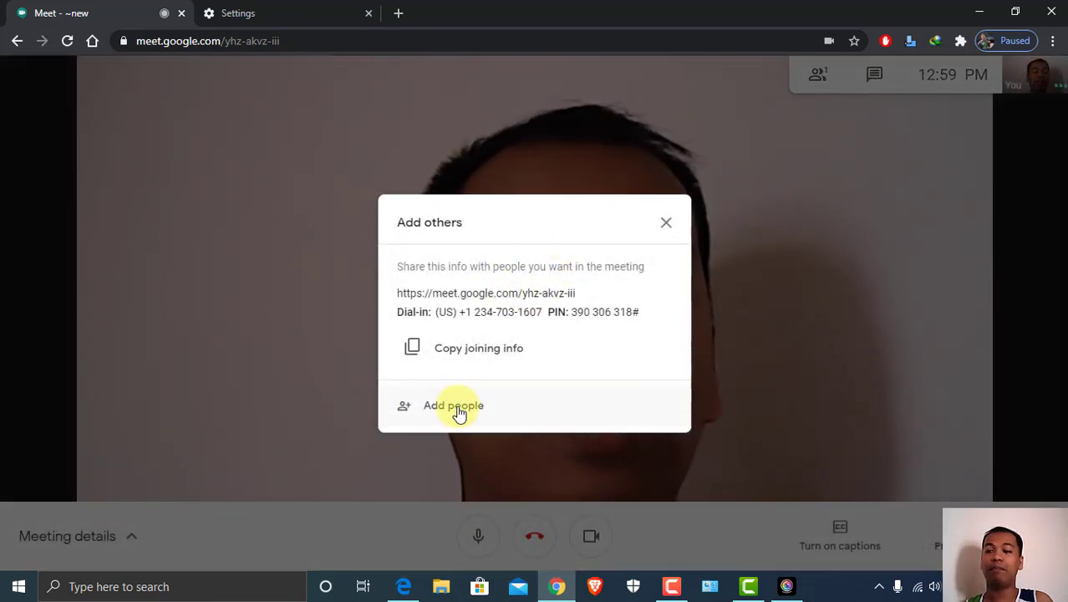
{"action": "left_click", "coordinate": [448, 358]}
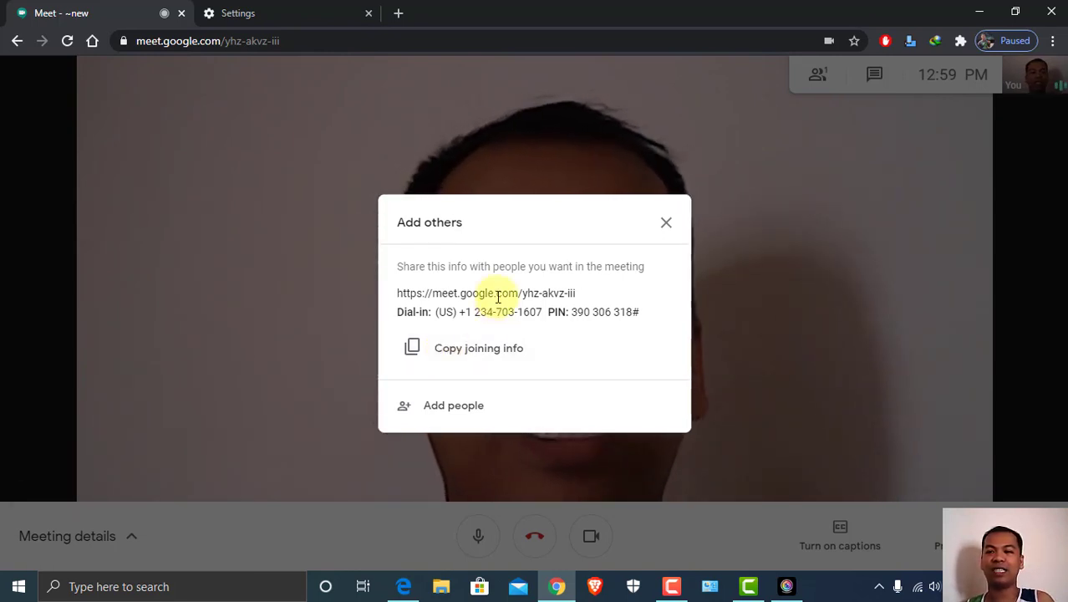
{"action": "left_click", "coordinate": [436, 413]}
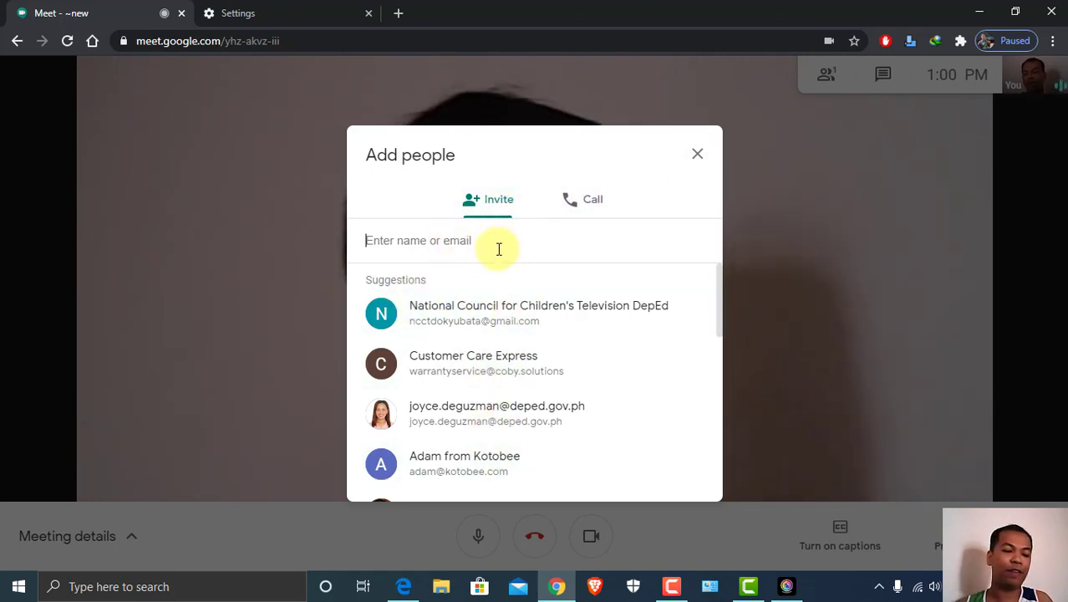
Email an invitation to a contact found by partial name, then open the People list
{"action": "type", "text": "cab"}
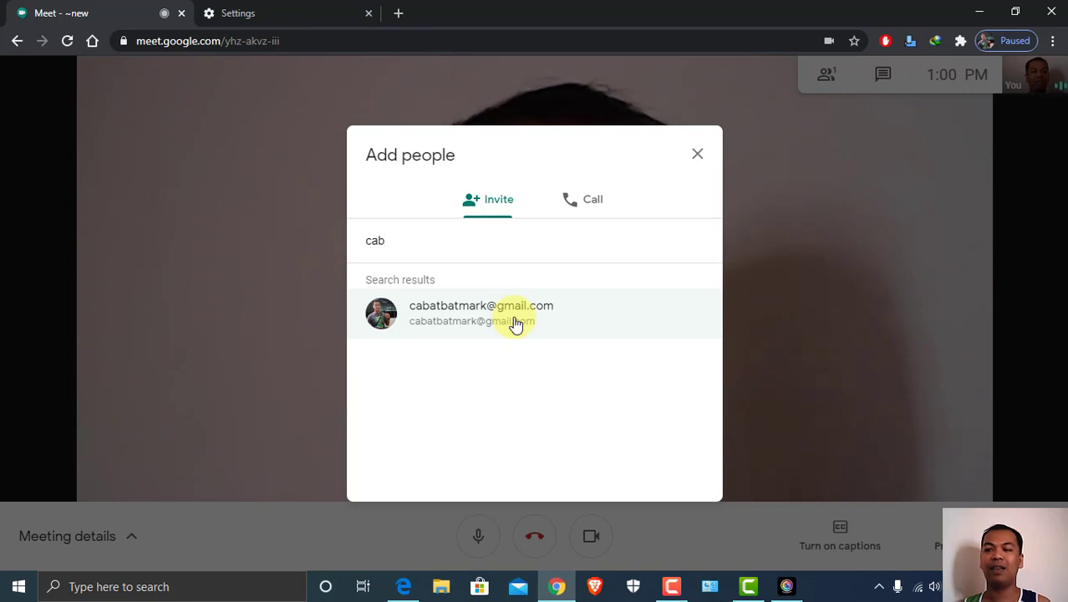
{"action": "left_click", "coordinate": [516, 325]}
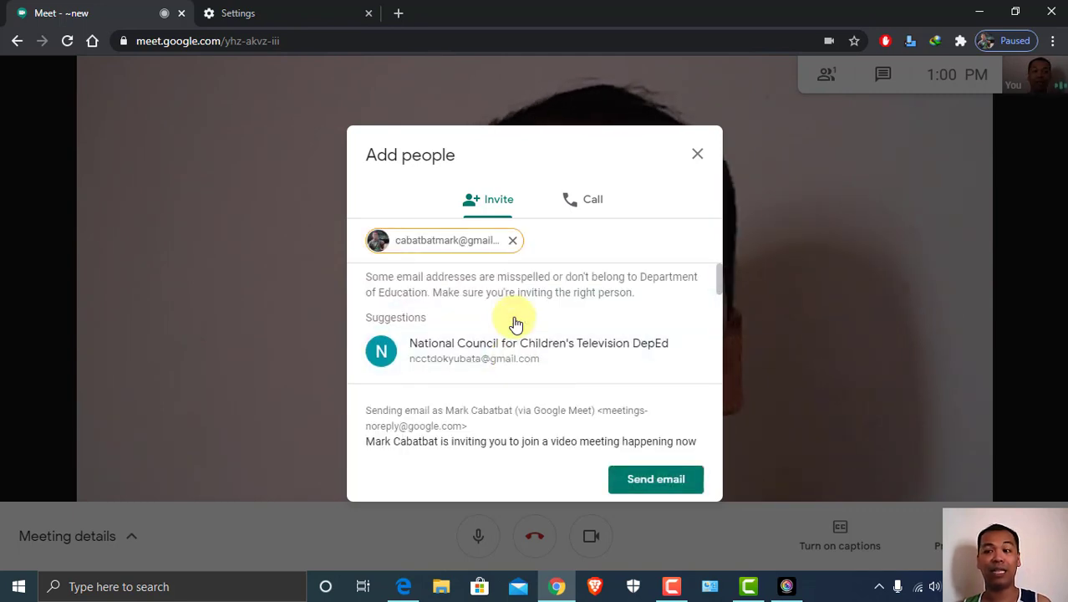
{"action": "left_click", "coordinate": [650, 488]}
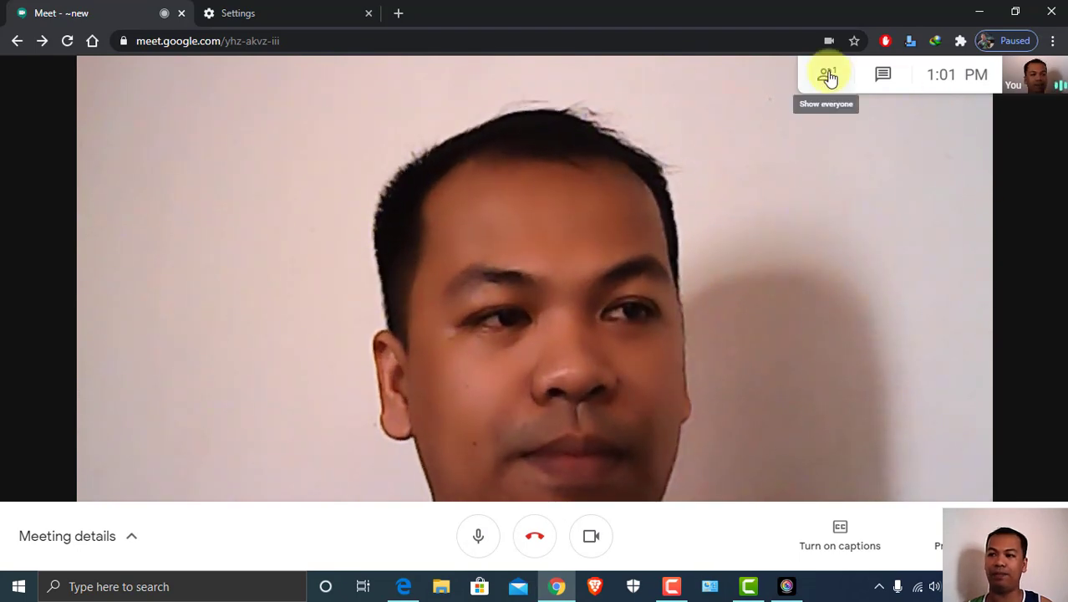
{"action": "left_click", "coordinate": [828, 79]}
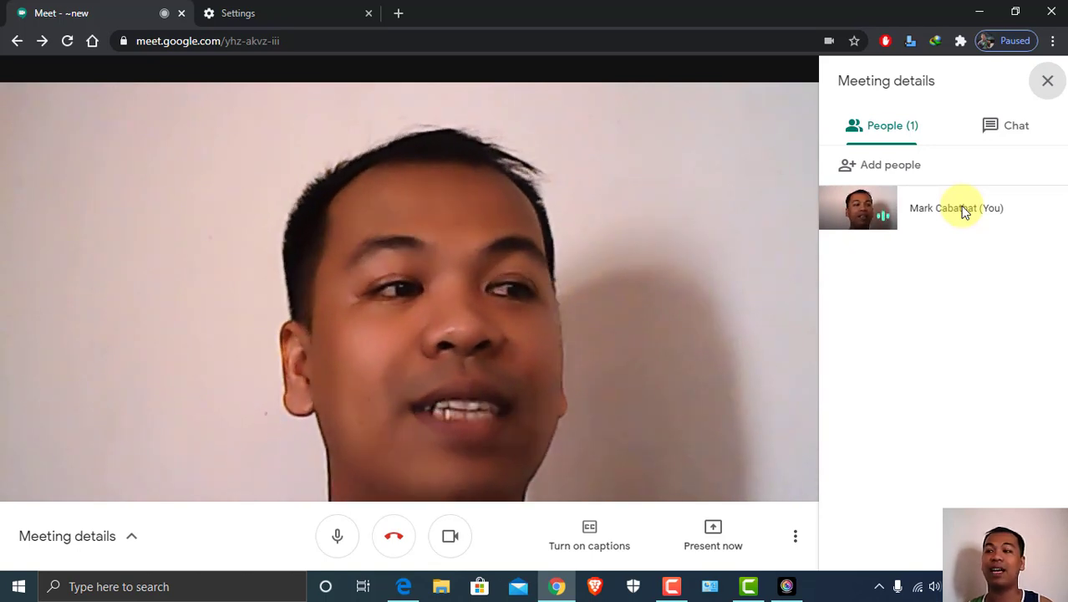
Close People, send 'Please turn off your mic' in the chat, then close the chat panel
{"action": "left_click", "coordinate": [1039, 83]}
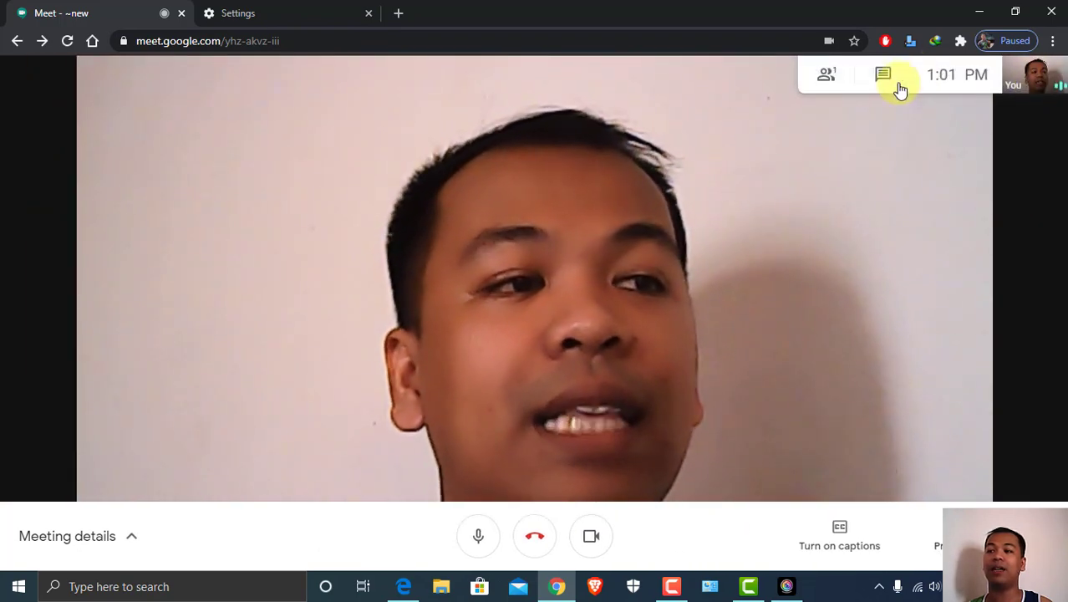
{"action": "left_click", "coordinate": [884, 77]}
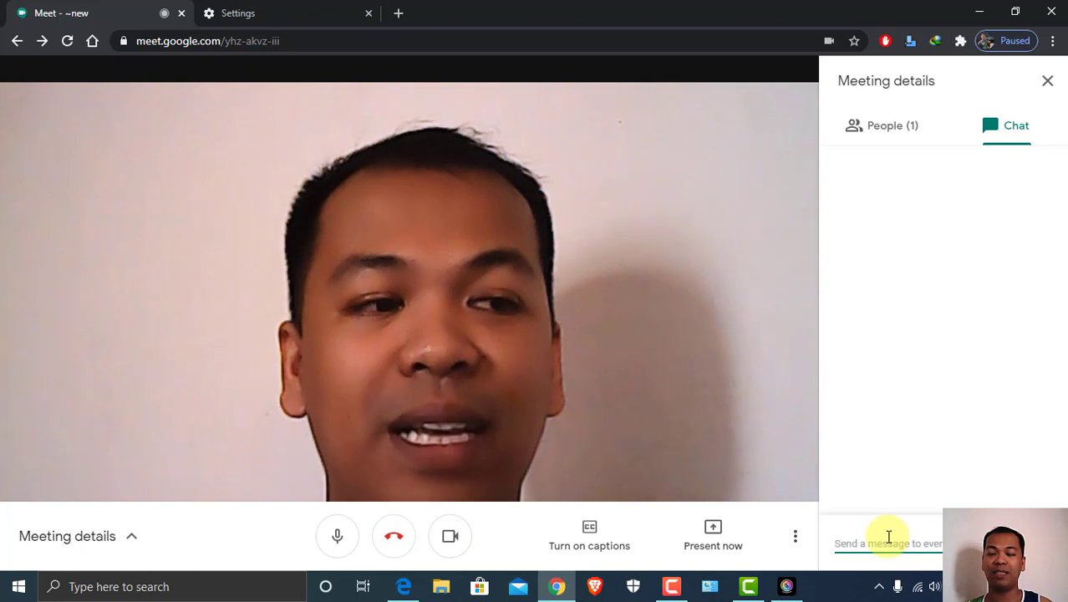
{"action": "left_click", "coordinate": [889, 535]}
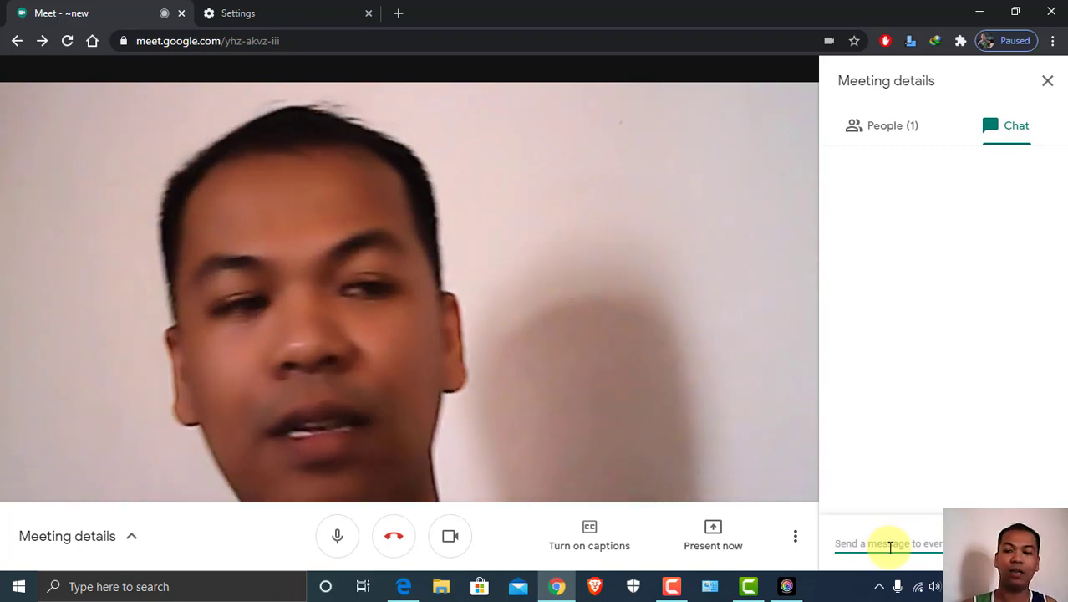
{"action": "type", "text": "Please"}
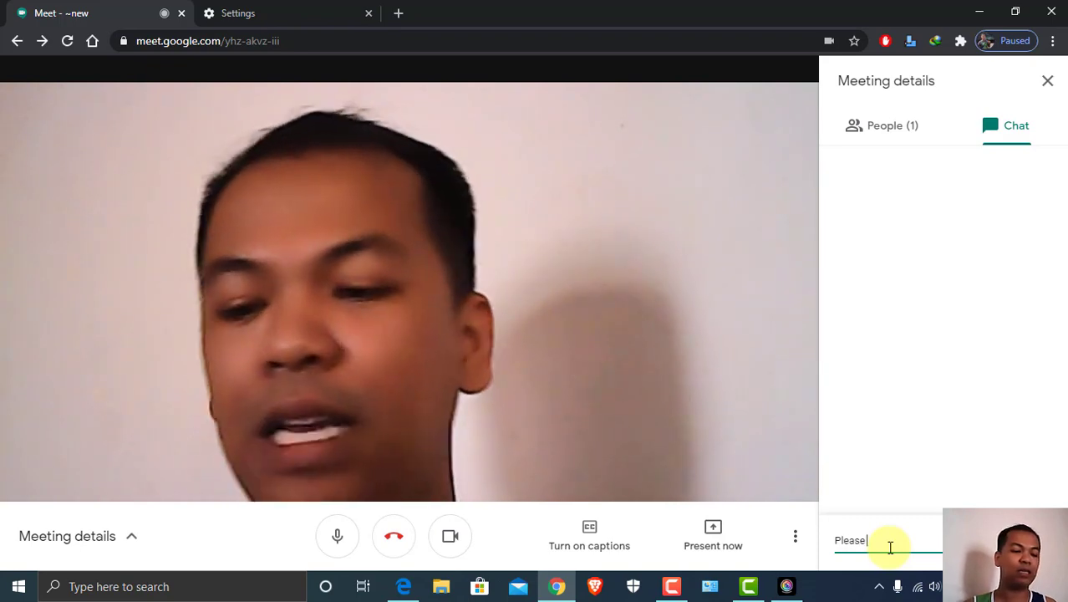
{"action": "type", "text": " turn off"}
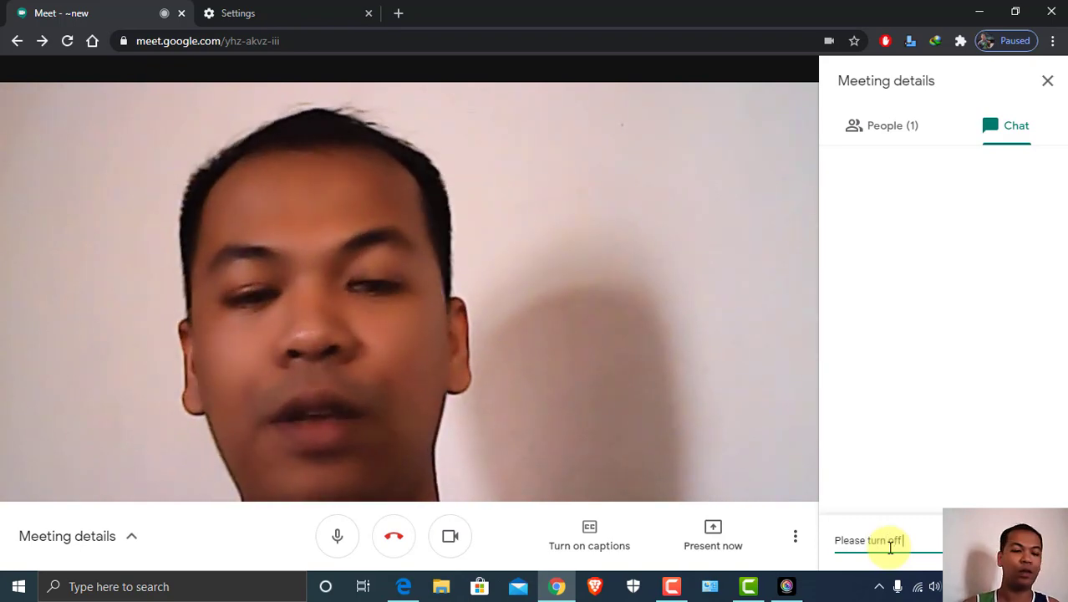
{"action": "type", "text": " your mic"}
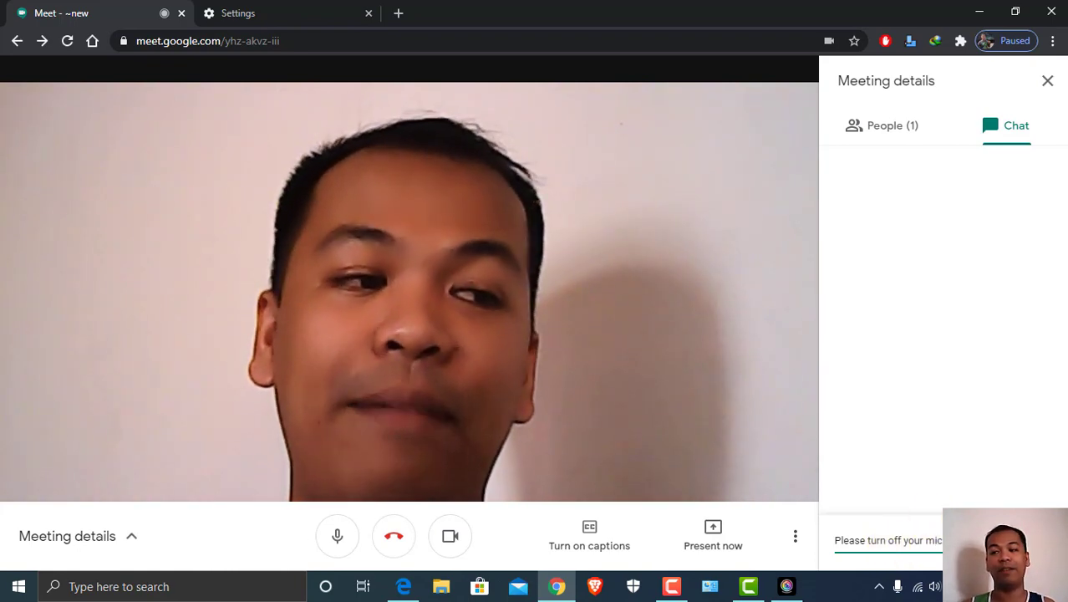
{"action": "key", "text": "Return"}
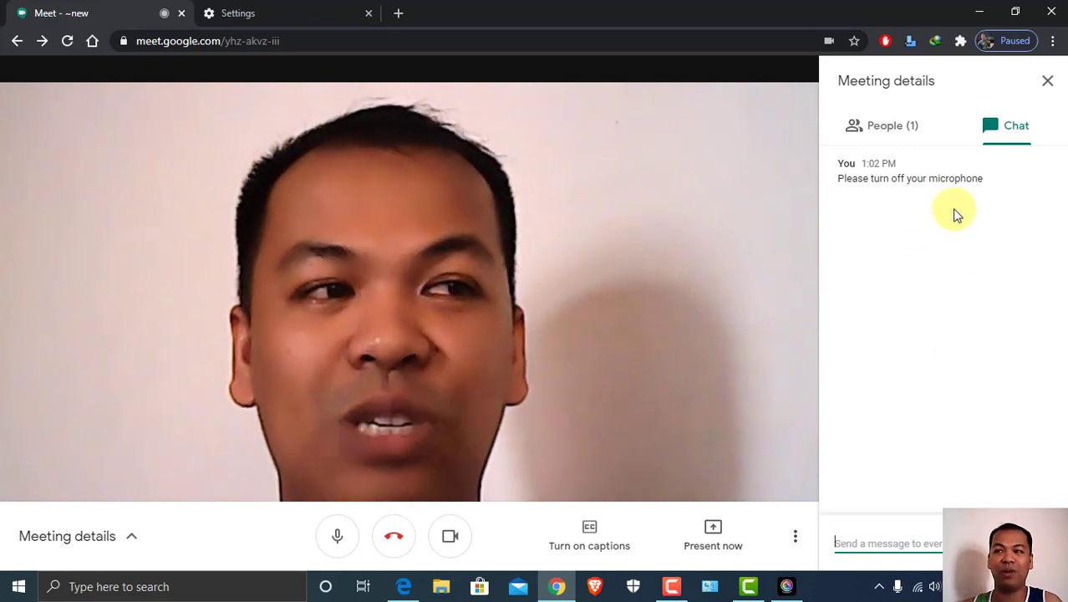
{"action": "left_click", "coordinate": [1047, 80]}
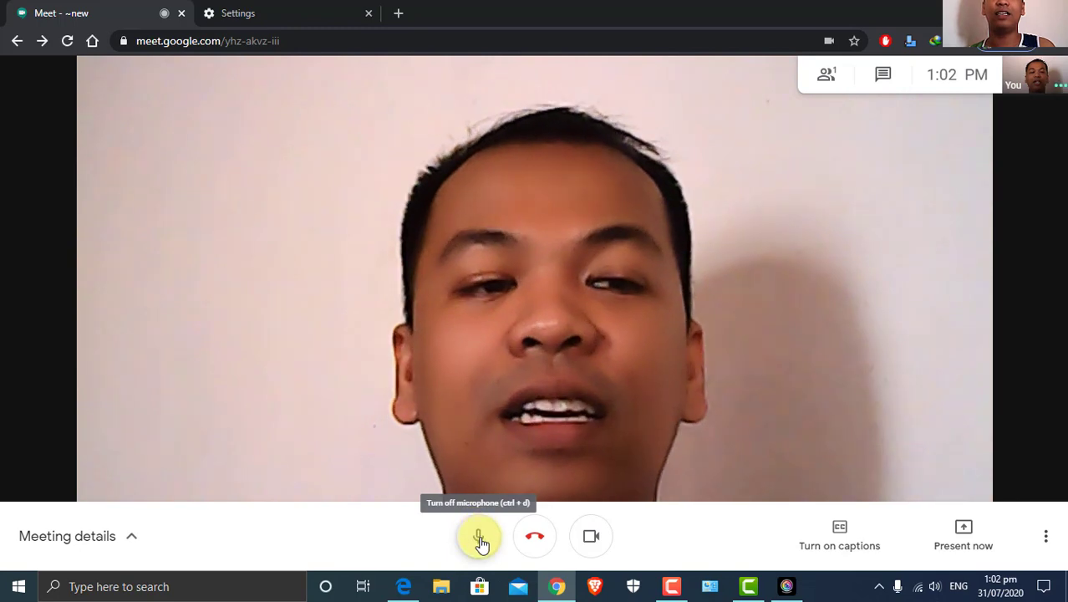
Turn off the microphone and camera, then turn both back on with Ctrl+E and Ctrl+D
{"action": "left_click", "coordinate": [478, 537]}
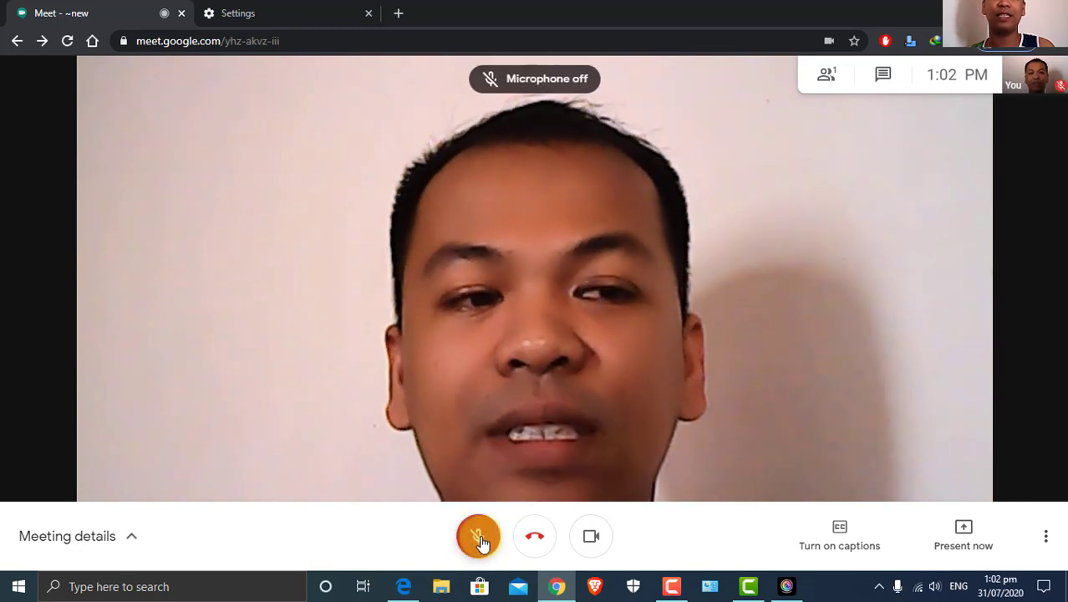
{"action": "left_click", "coordinate": [591, 538]}
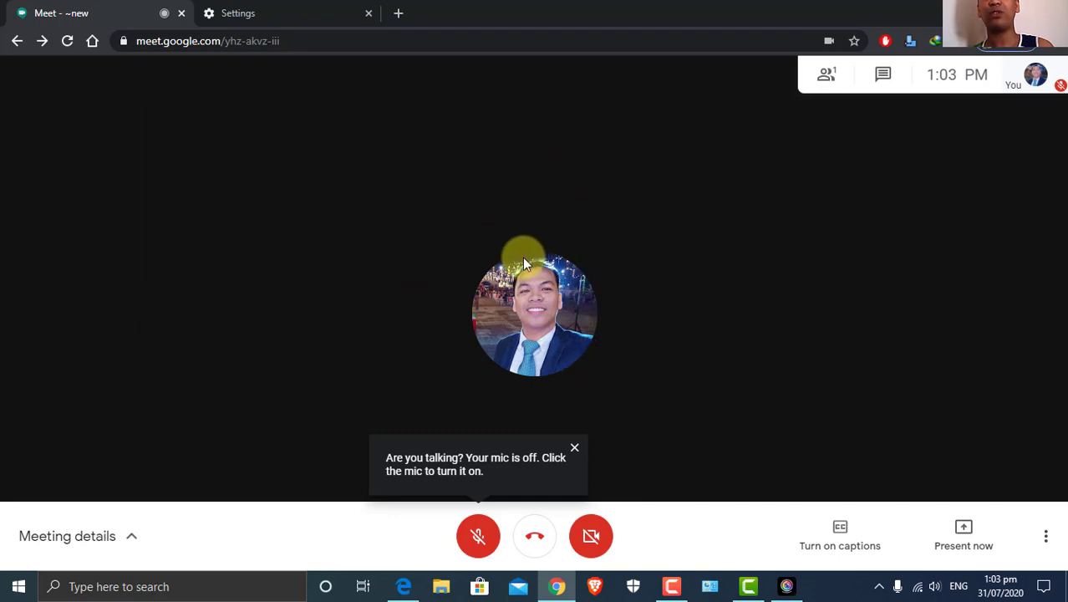
{"action": "key", "text": "ctrl+e"}
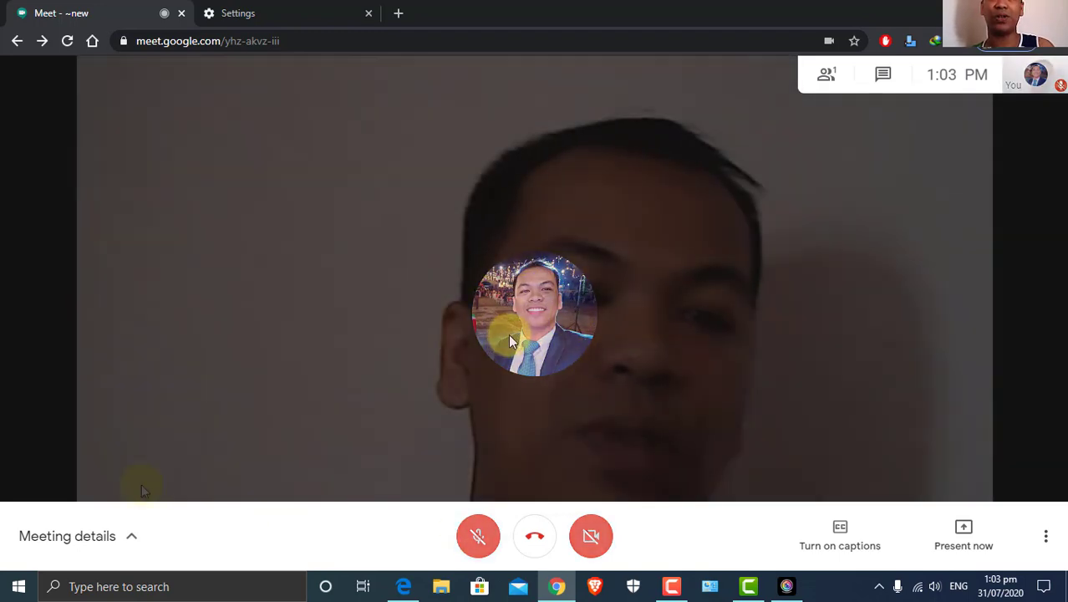
{"action": "key", "text": "ctrl+d"}
Open the Meeting details panel and copy the meeting's joining info to the clipboard
{"action": "left_click", "coordinate": [132, 538]}
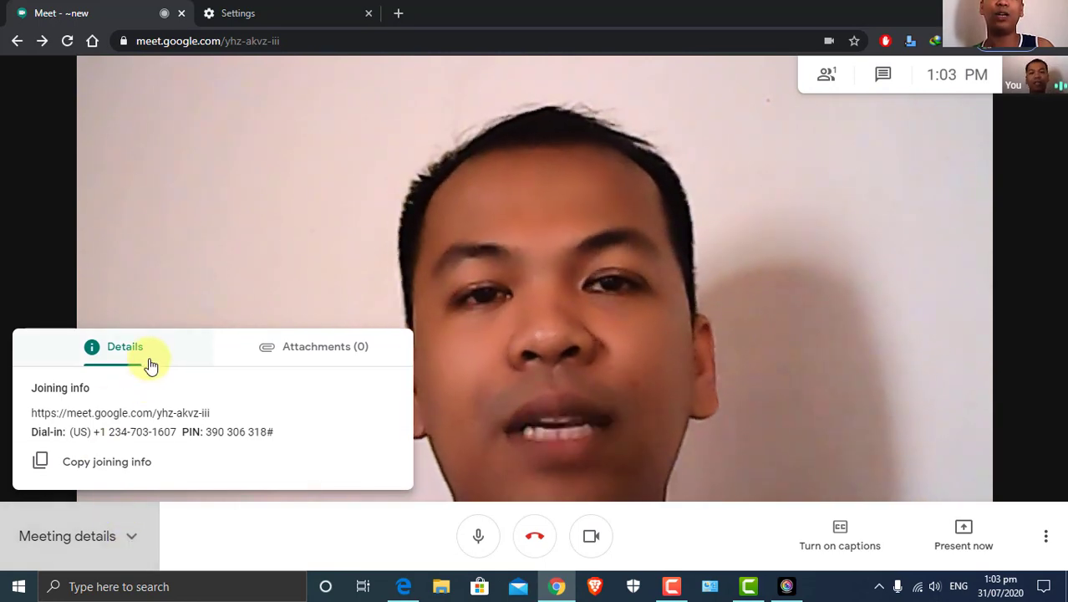
{"action": "left_click", "coordinate": [132, 539]}
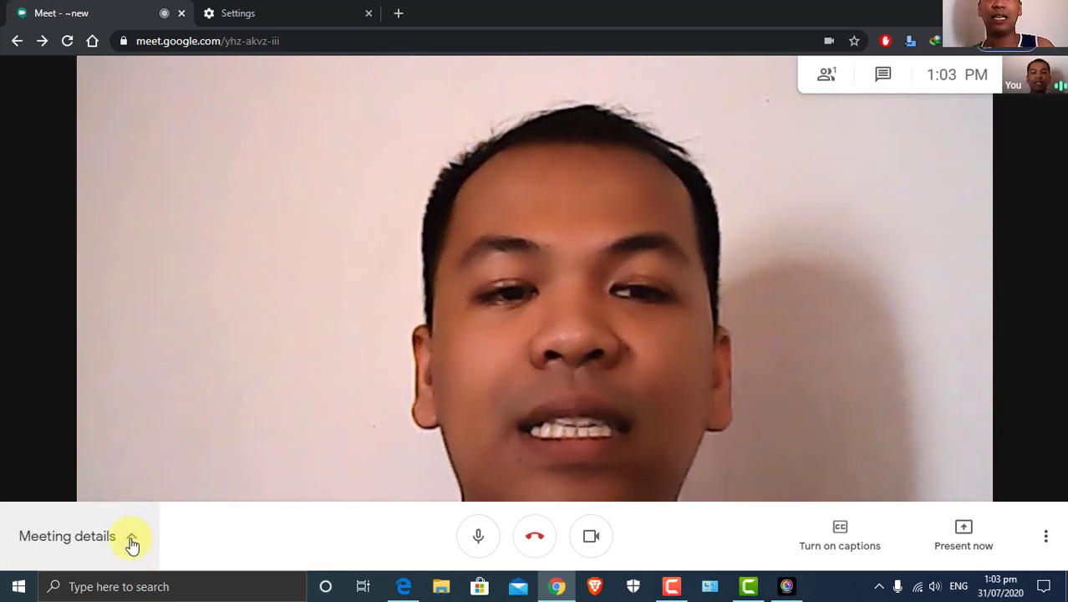
{"action": "left_click", "coordinate": [132, 540]}
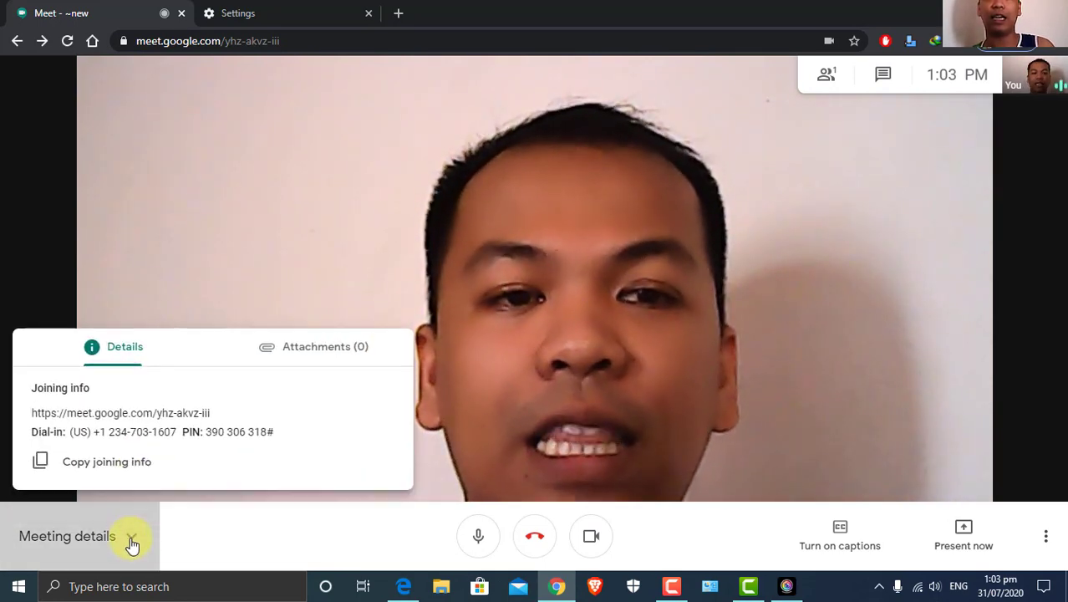
{"action": "left_click", "coordinate": [97, 475]}
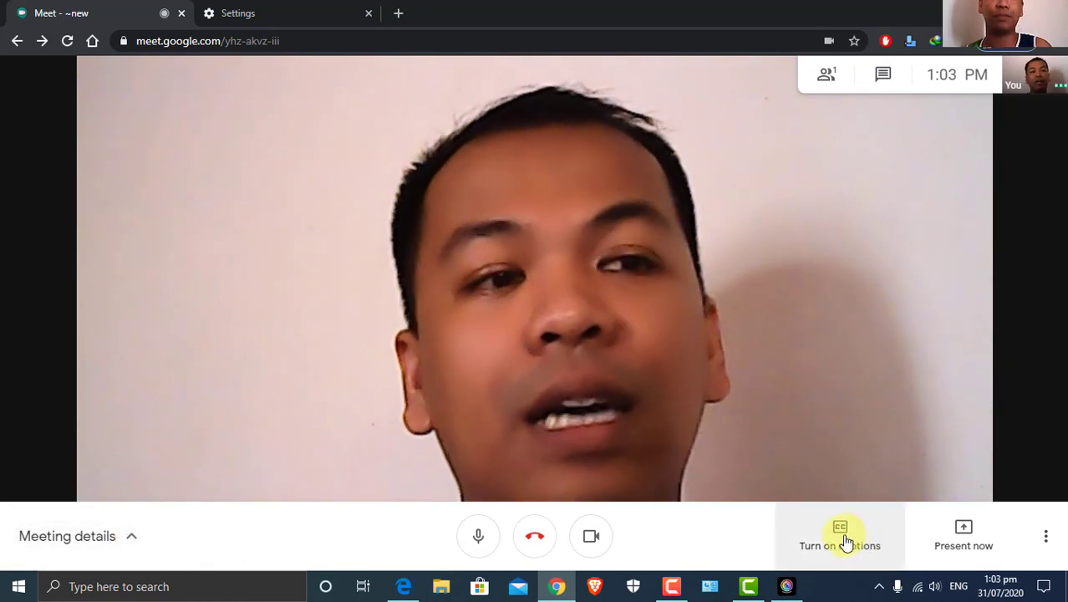
{"action": "left_click", "coordinate": [845, 543]}
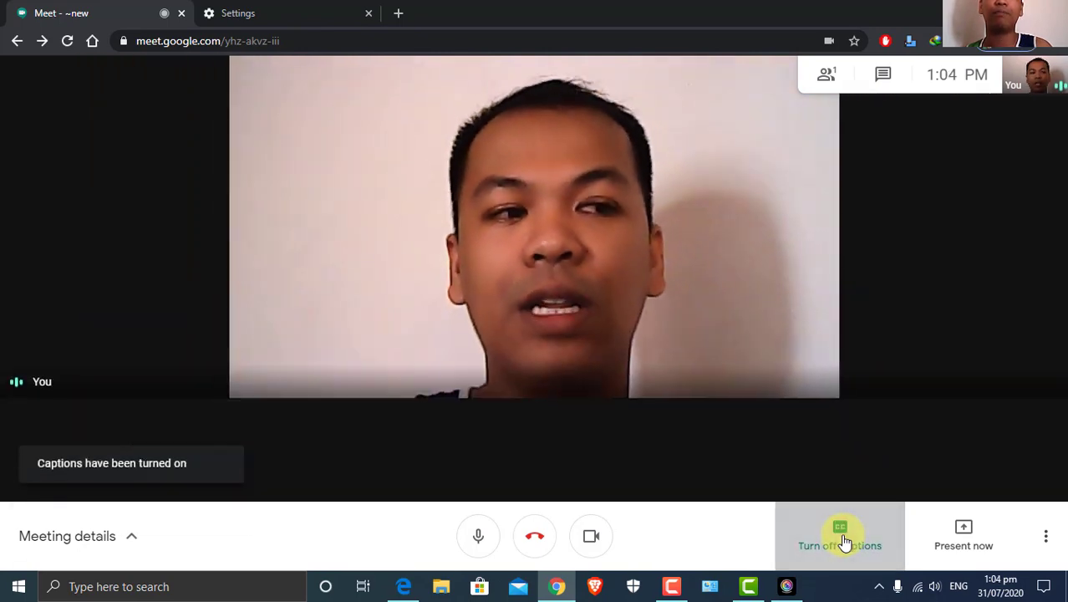
{"action": "left_click", "coordinate": [845, 543]}
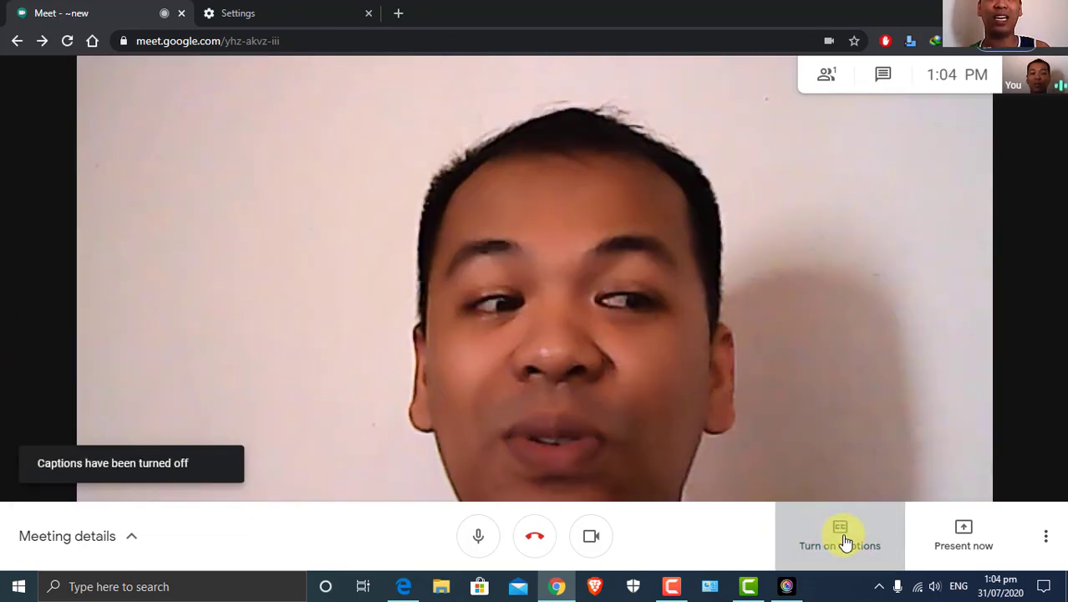
{"action": "left_click", "coordinate": [843, 547]}
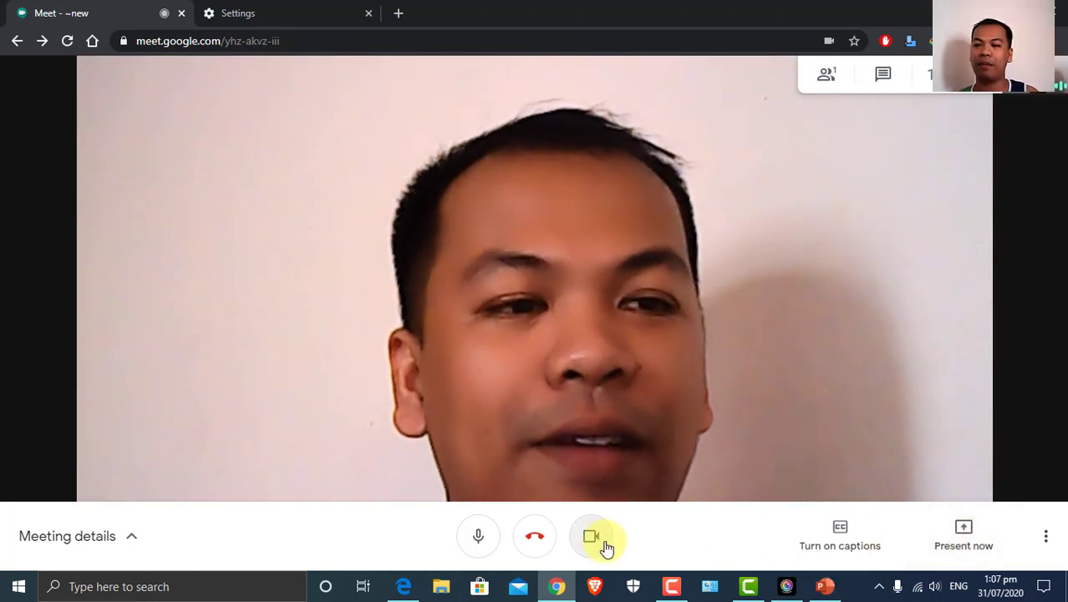
Switch the camera off and show the Present now options
{"action": "left_click", "coordinate": [592, 539]}
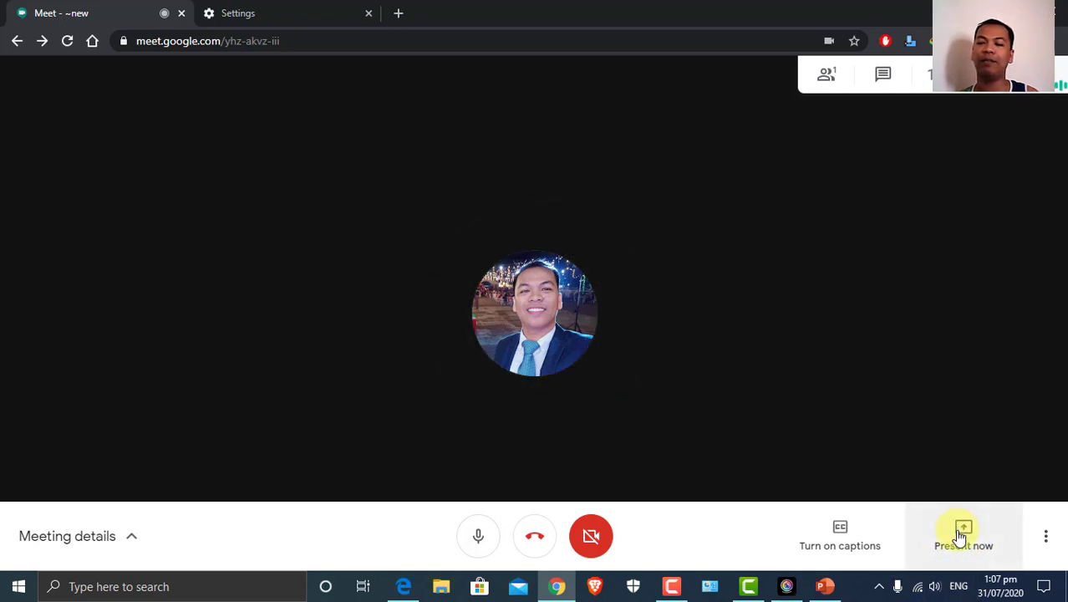
{"action": "left_click", "coordinate": [961, 535]}
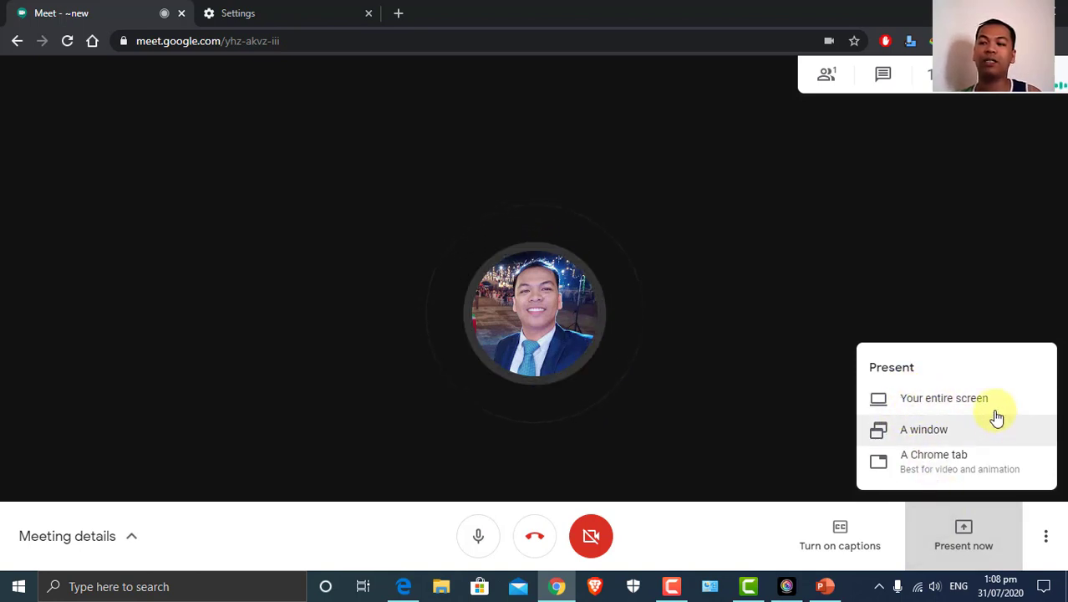
Choose 'Your entire screen', select the screen thumbnail, and share it with the meeting
{"action": "left_click", "coordinate": [934, 407]}
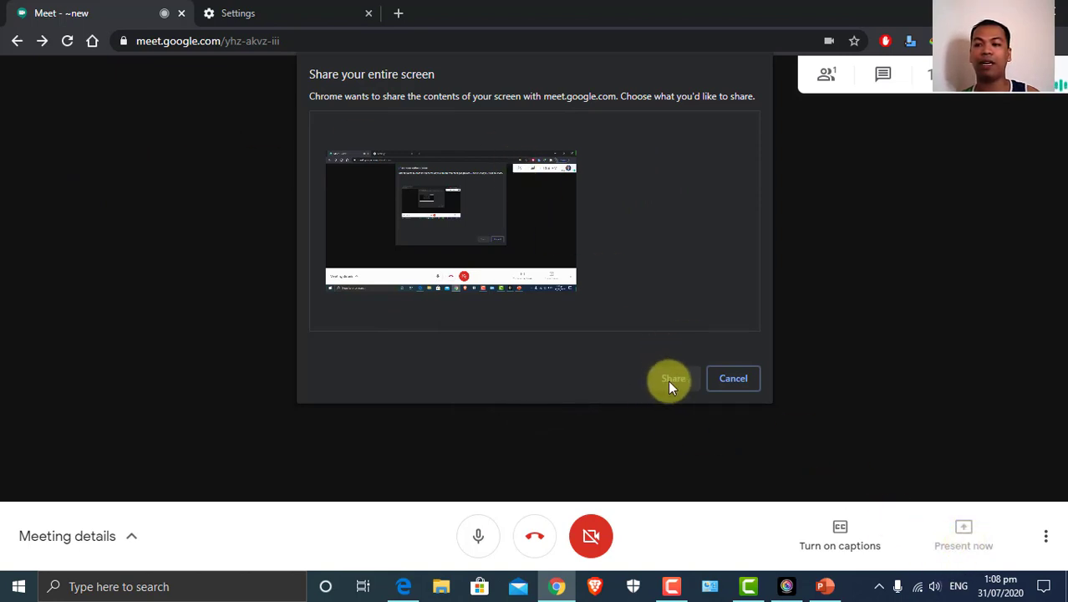
{"action": "left_click", "coordinate": [428, 205]}
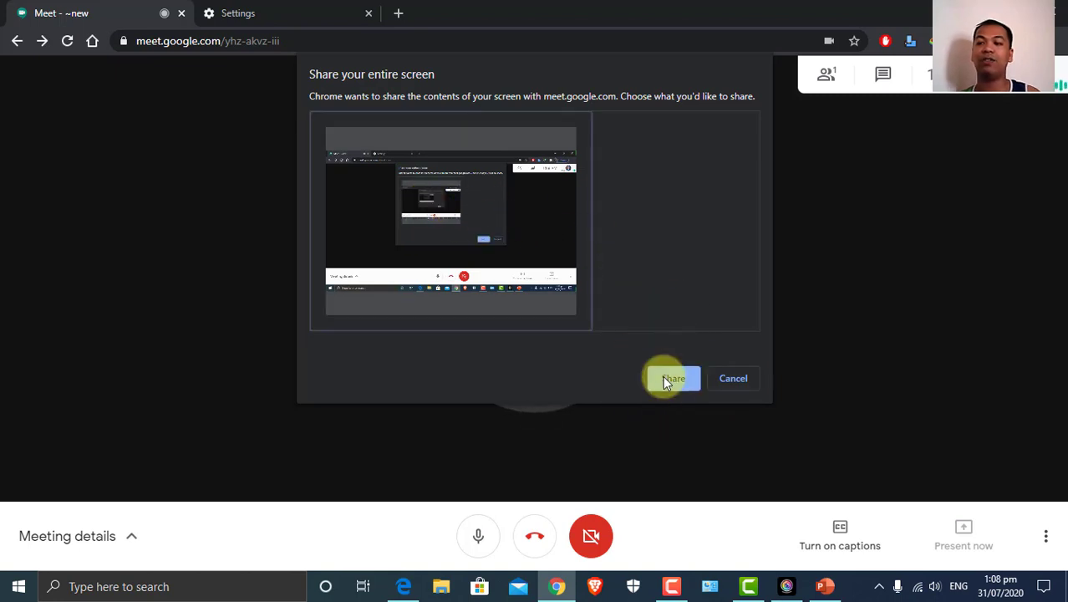
{"action": "left_click", "coordinate": [664, 377]}
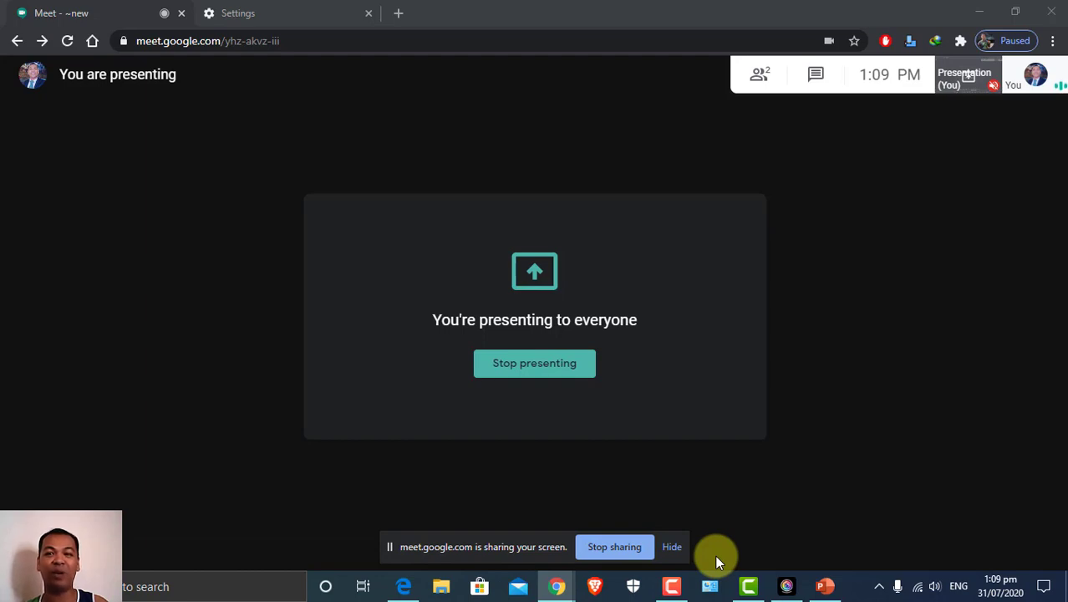
Minimize Chrome, restore the Meet window from the taskbar, and stop presenting the screen
{"action": "mouse_move", "coordinate": [799, 577]}
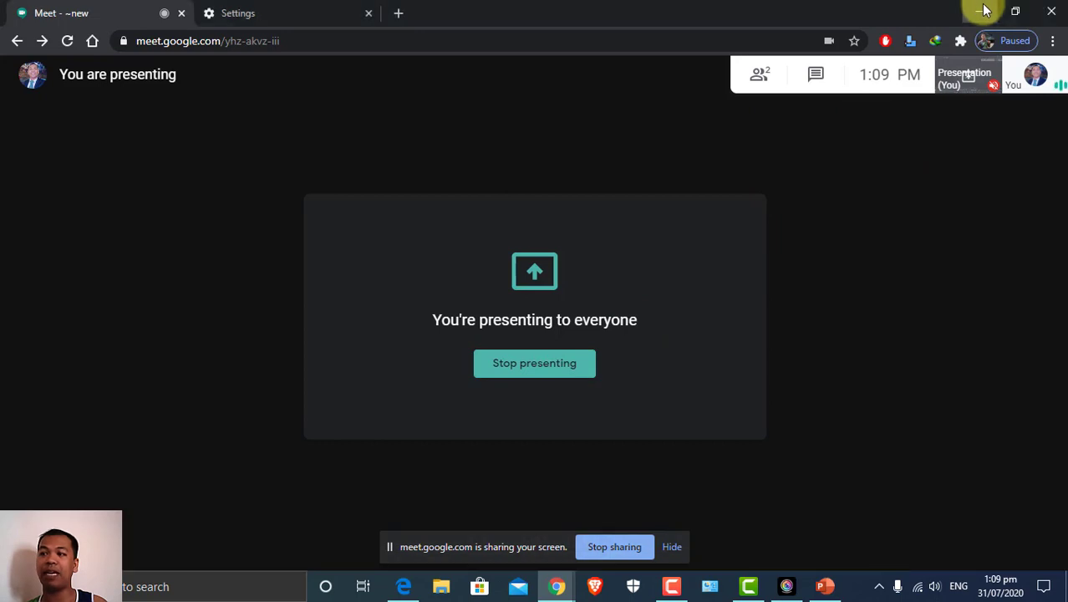
{"action": "left_click", "coordinate": [982, 10]}
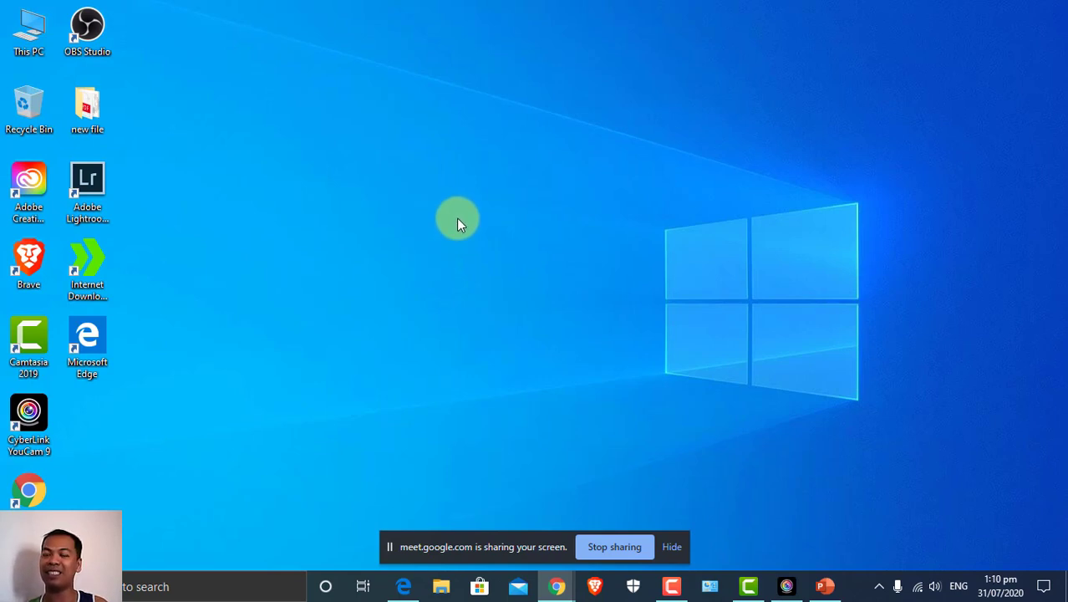
{"action": "mouse_move", "coordinate": [555, 586]}
{"action": "left_click", "coordinate": [502, 543]}
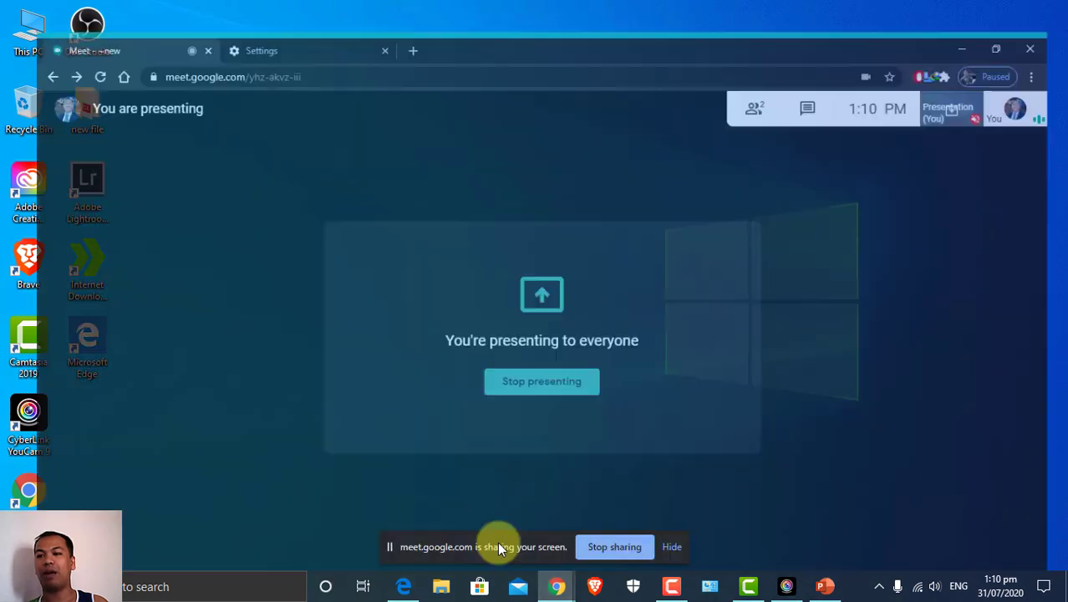
{"action": "left_click", "coordinate": [522, 374]}
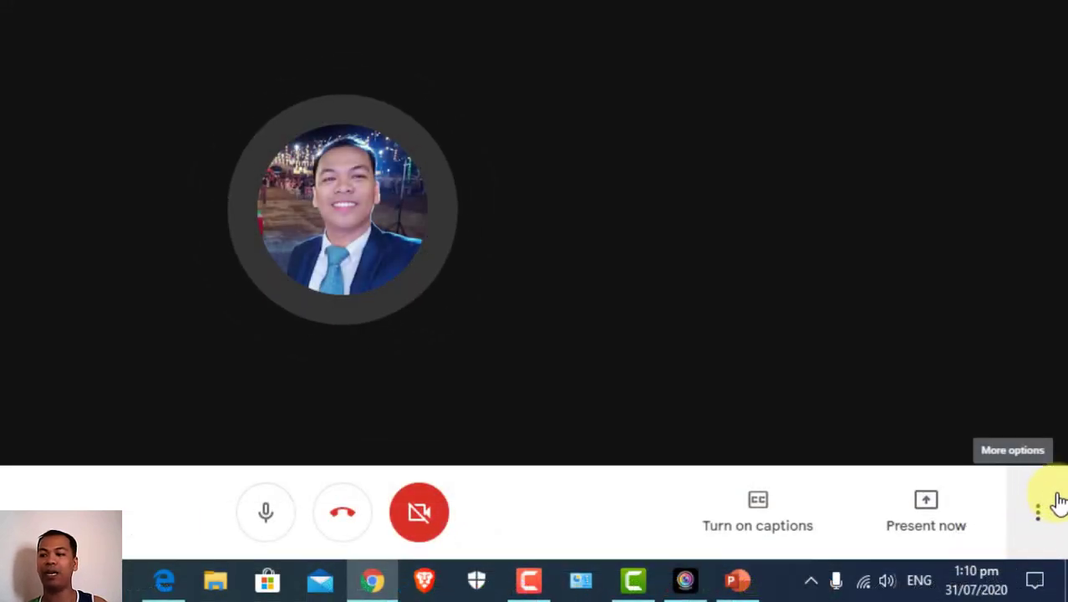
Start Record meeting from More options and accept the consent notice
{"action": "left_click", "coordinate": [1041, 519]}
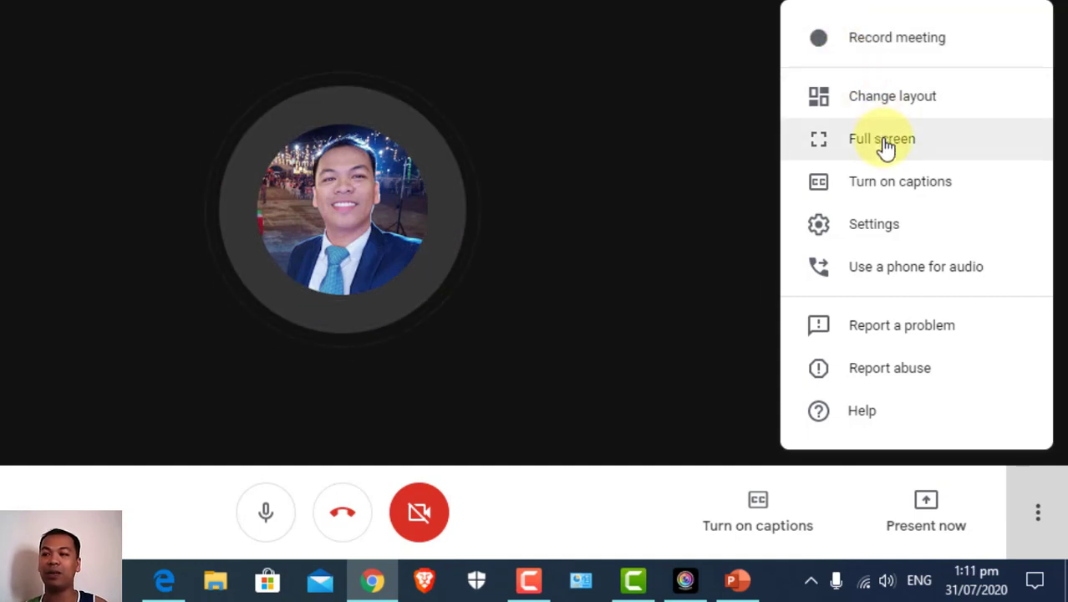
{"action": "left_click", "coordinate": [859, 47]}
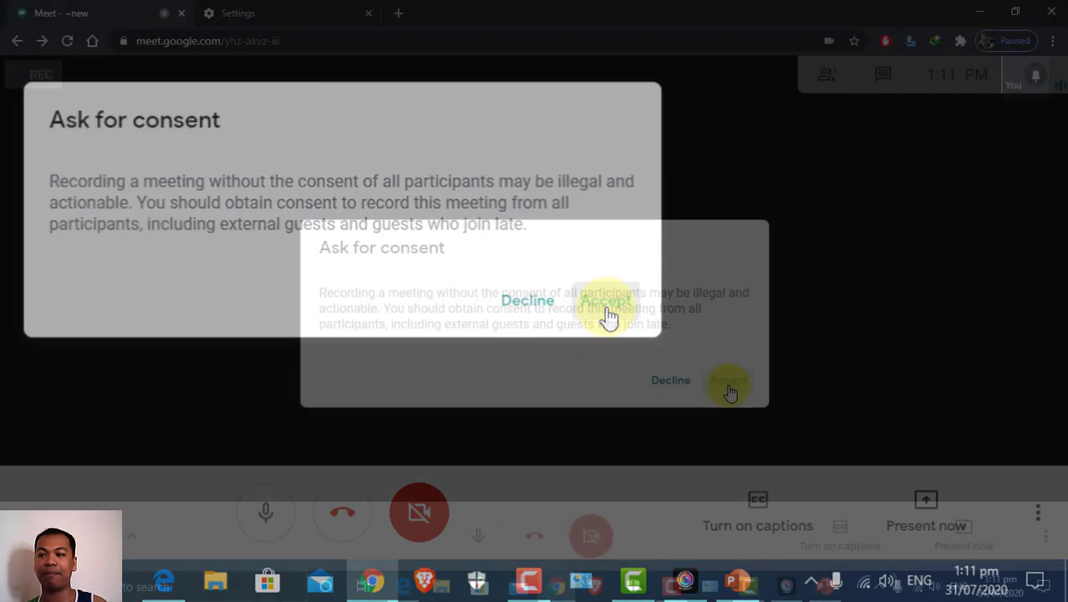
{"action": "left_click", "coordinate": [608, 313]}
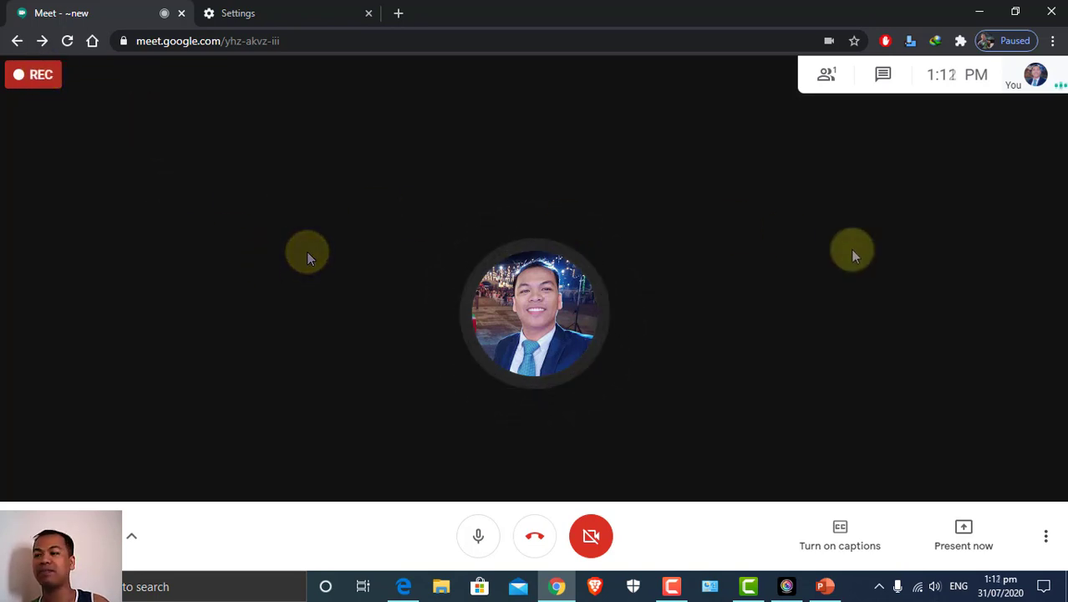
{"action": "left_click", "coordinate": [1045, 539]}
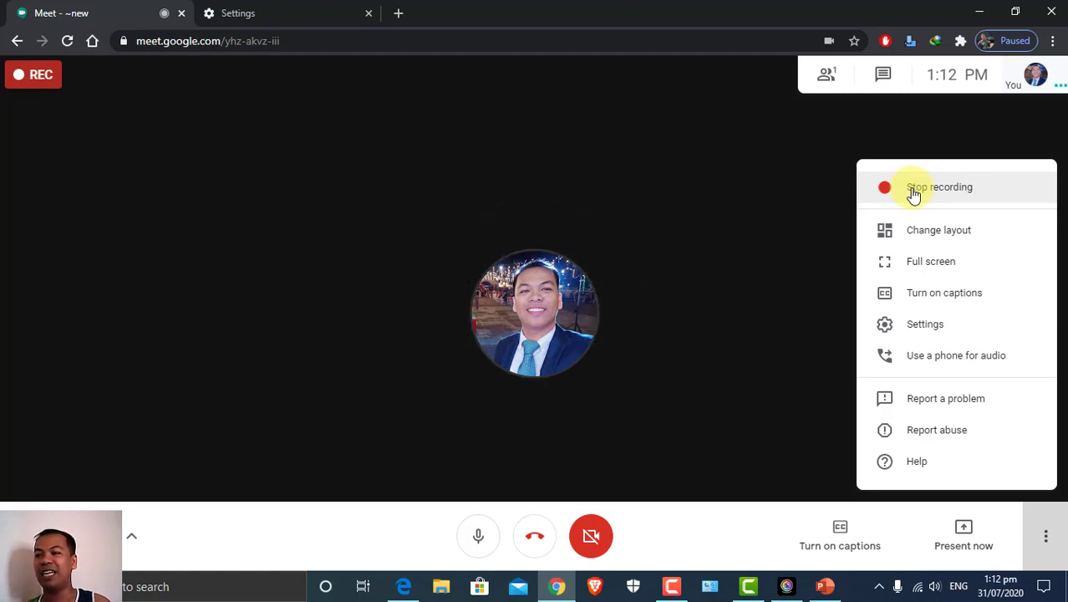
Choose the Sidebar layout in the Change layout dialog
{"action": "left_click", "coordinate": [934, 237]}
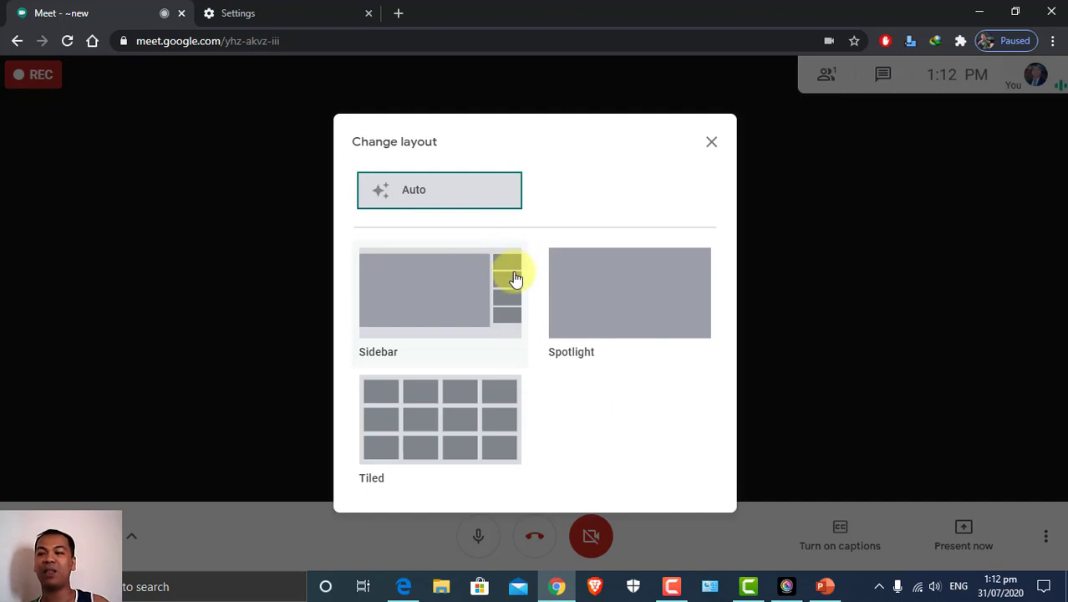
{"action": "left_click", "coordinate": [453, 311]}
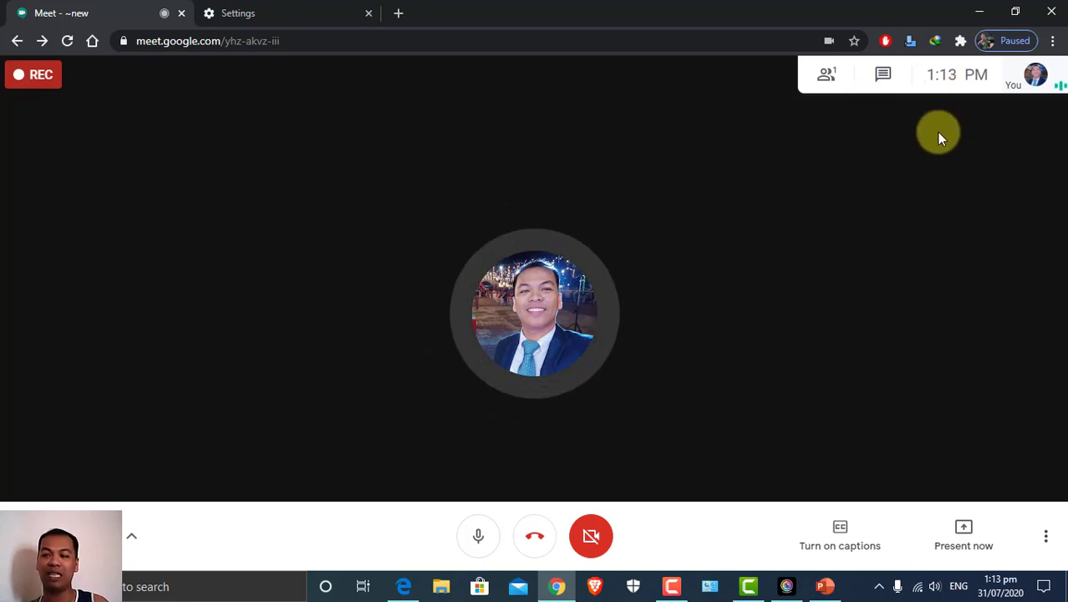
Choose the Tiled layout from More options > Change layout
{"action": "left_click", "coordinate": [1044, 543]}
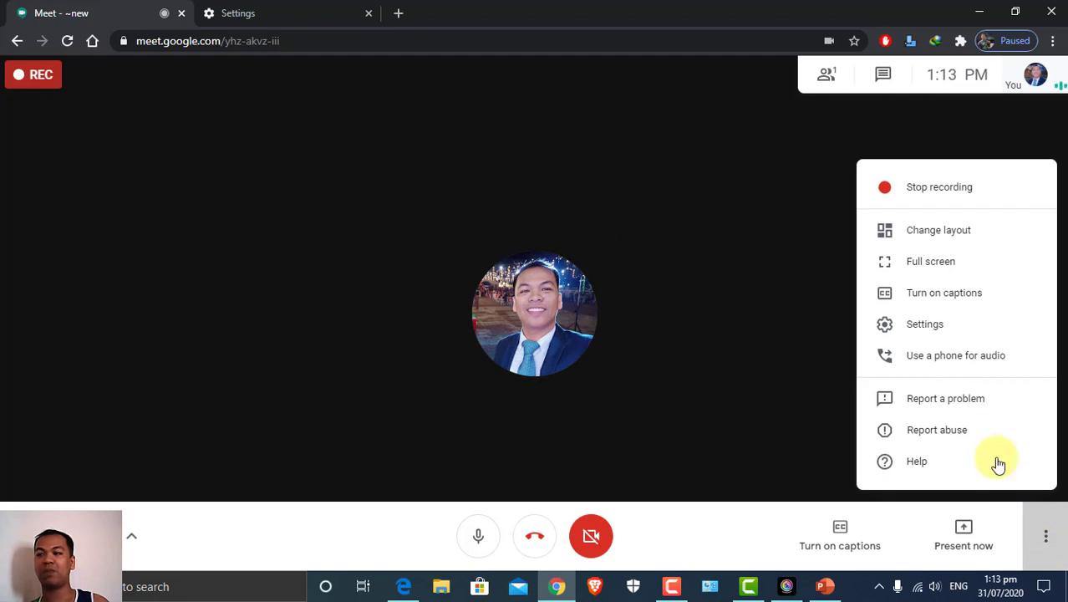
{"action": "left_click", "coordinate": [909, 240]}
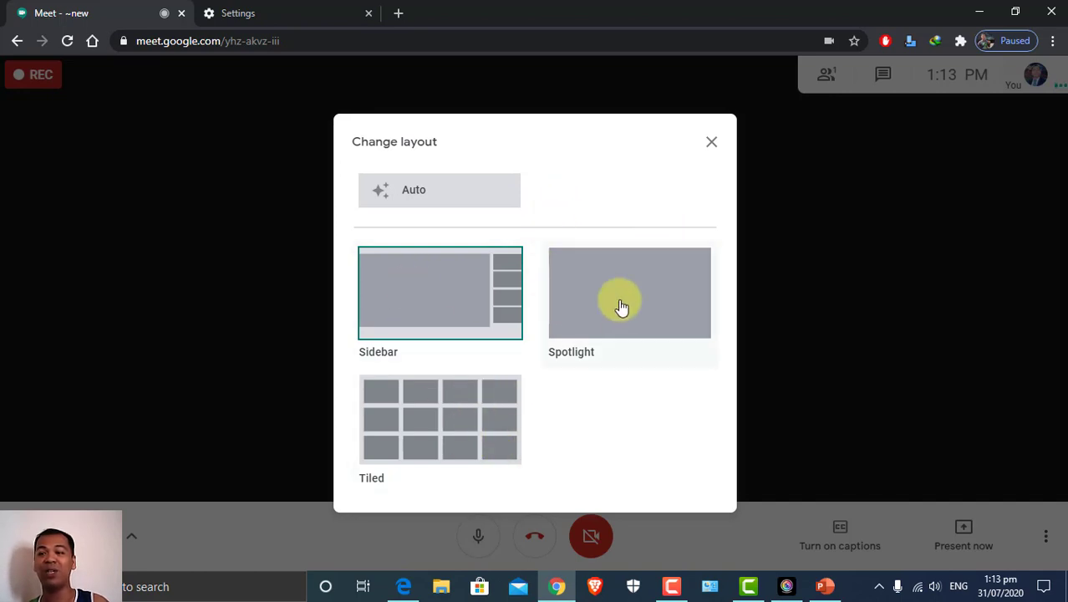
{"action": "left_click", "coordinate": [458, 431]}
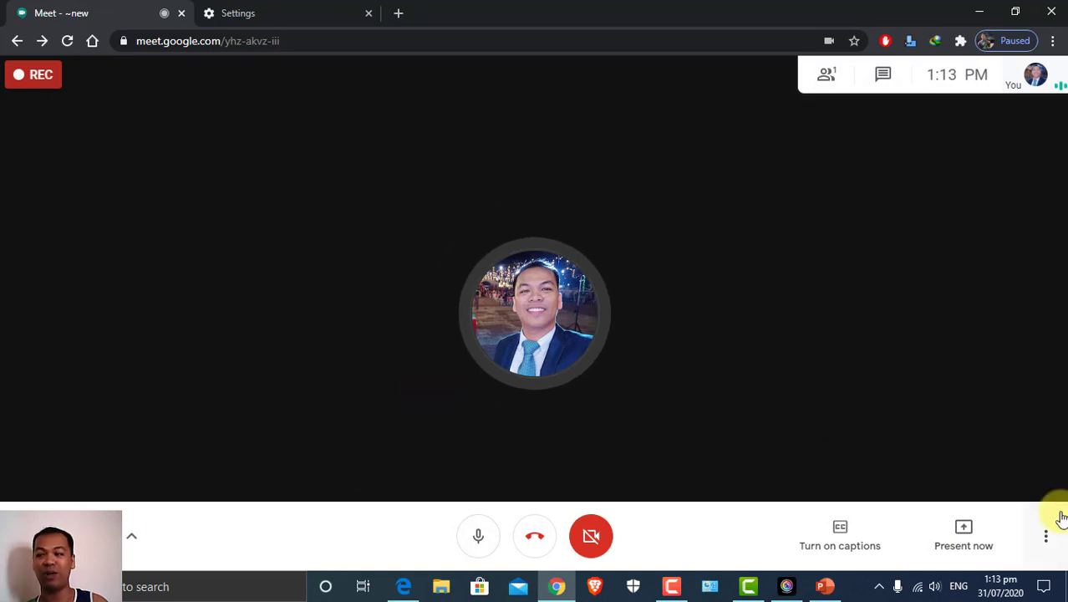
Choose the Sidebar layout again from More options > Change layout
{"action": "left_click", "coordinate": [1046, 536]}
{"action": "left_click", "coordinate": [930, 238]}
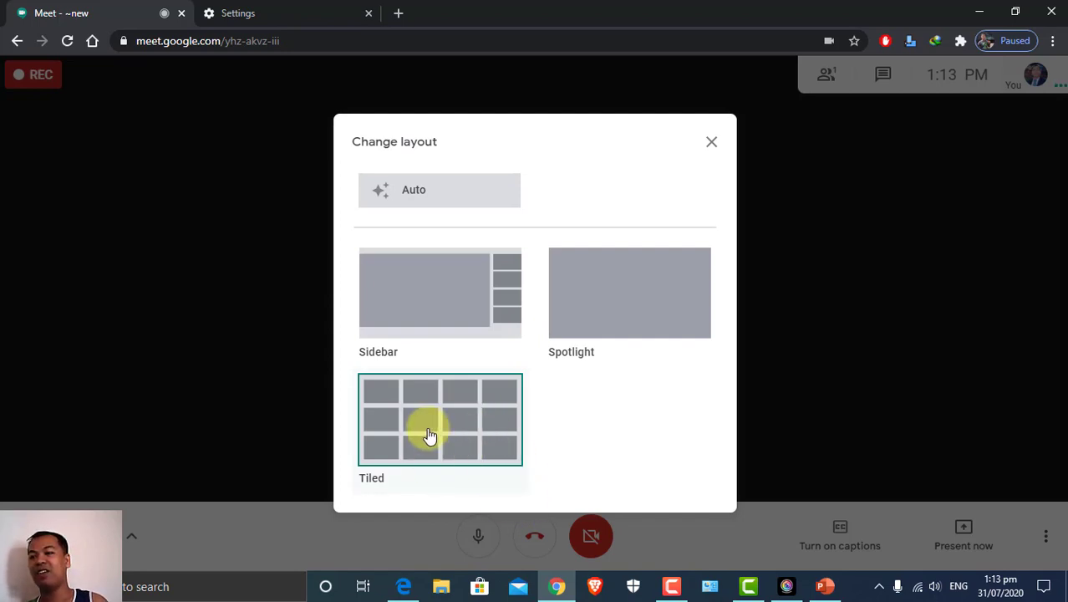
{"action": "left_click", "coordinate": [428, 315]}
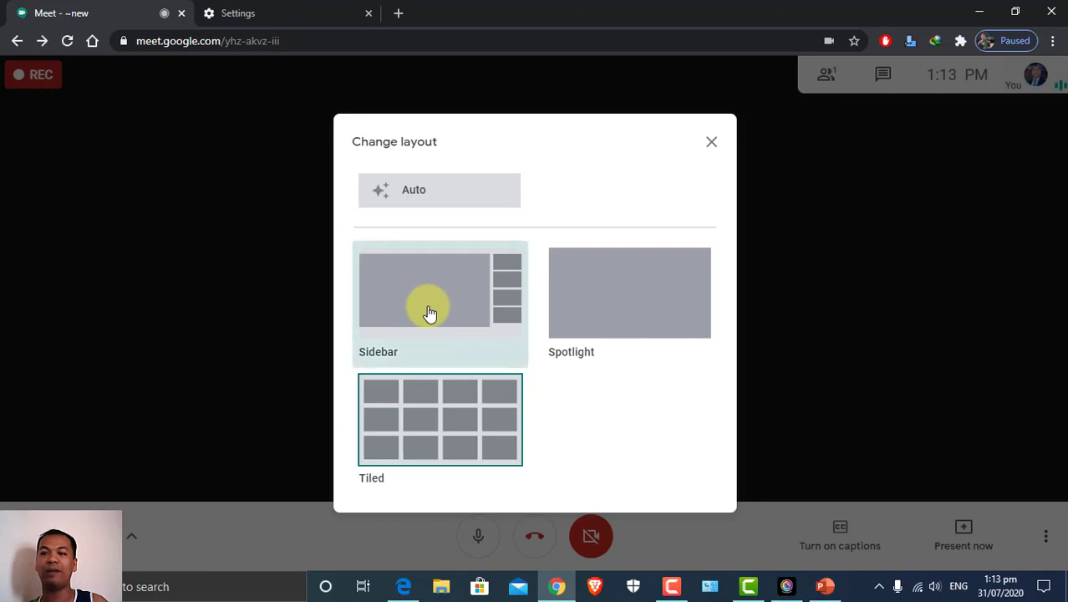
Choose the Spotlight layout from More options > Change layout
{"action": "left_click", "coordinate": [1042, 536]}
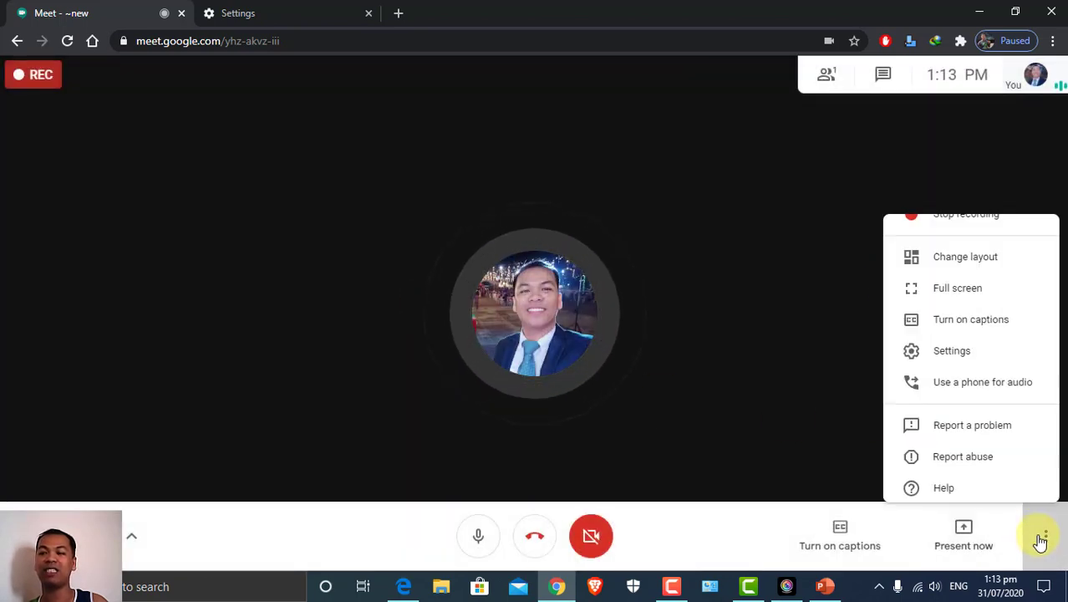
{"action": "left_click", "coordinate": [898, 232]}
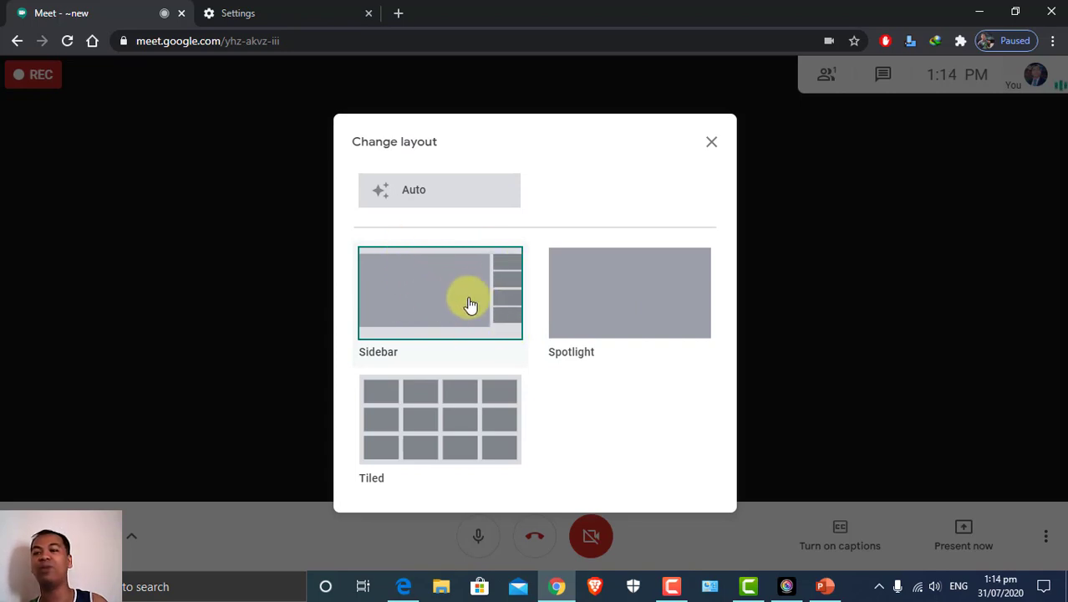
{"action": "left_click", "coordinate": [621, 313]}
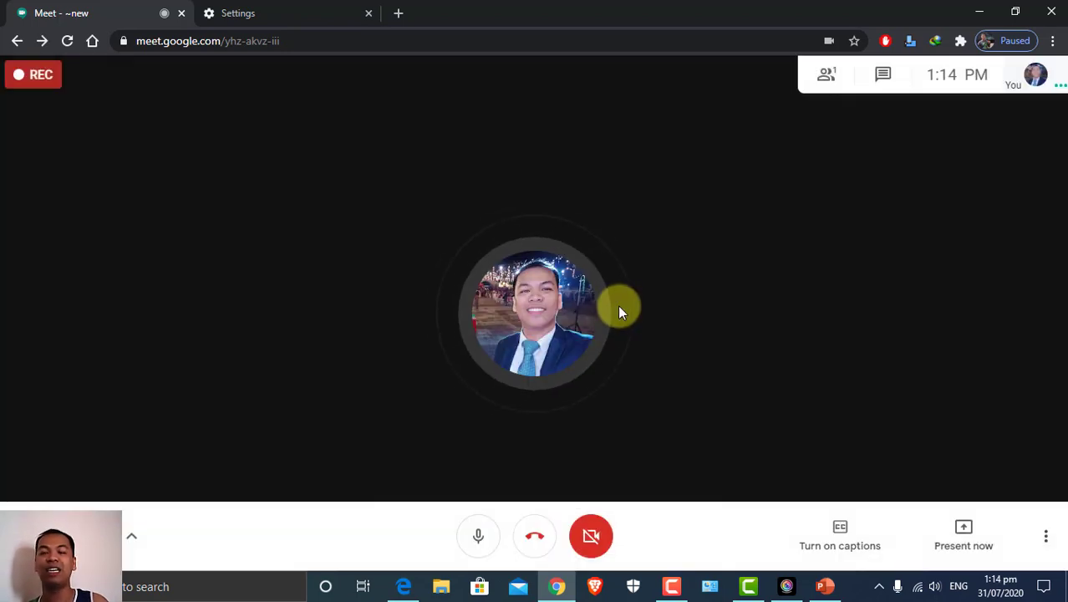
{"action": "left_click", "coordinate": [1045, 535]}
Put the meeting into full screen and look over the layout choices without changing any
{"action": "left_click", "coordinate": [949, 264]}
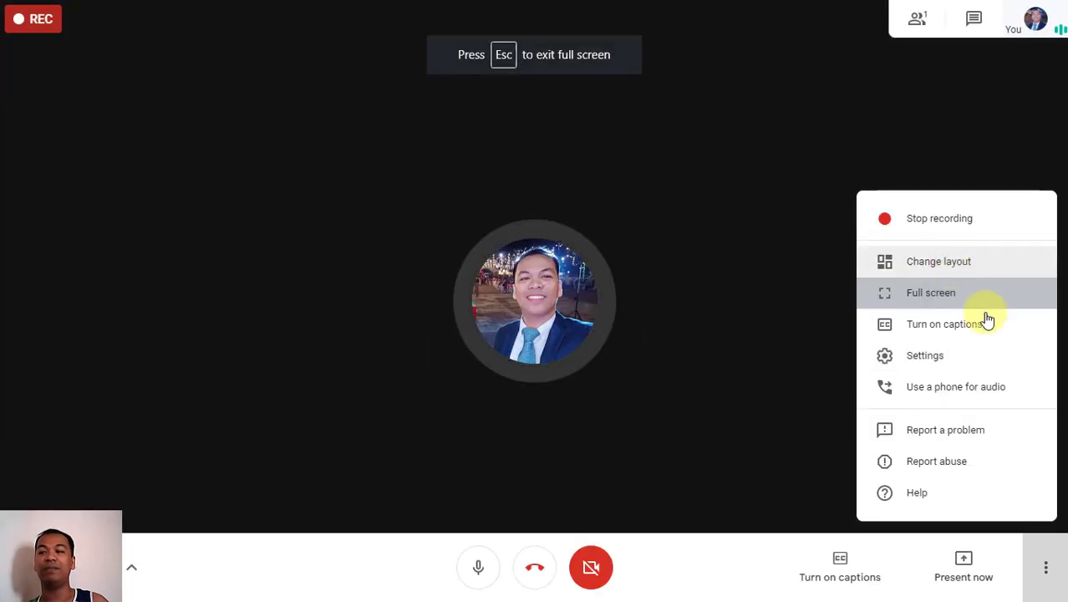
{"action": "left_click", "coordinate": [1049, 567]}
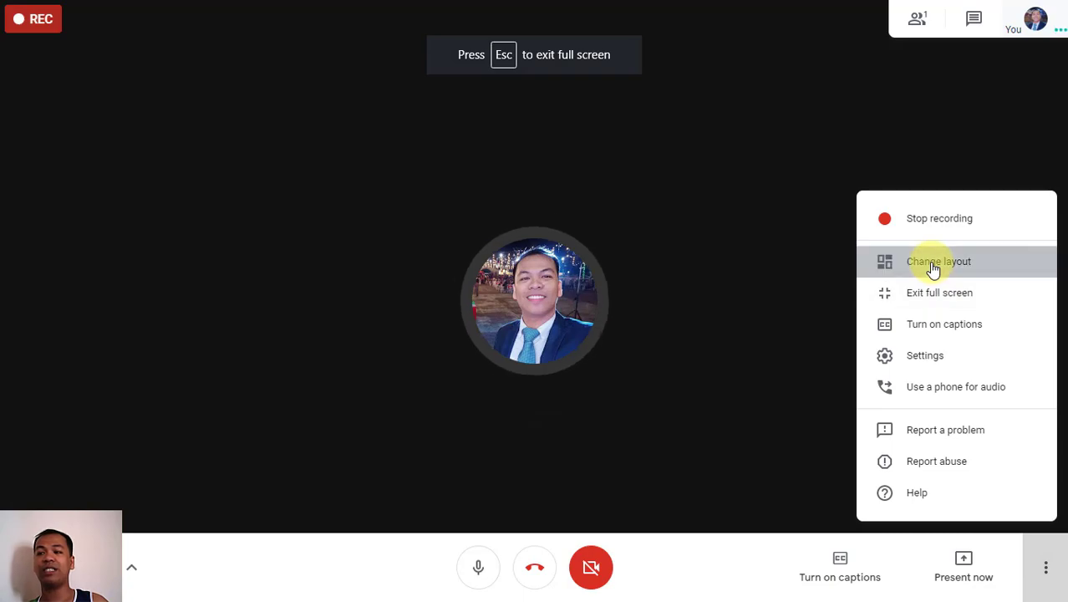
{"action": "left_click", "coordinate": [928, 262]}
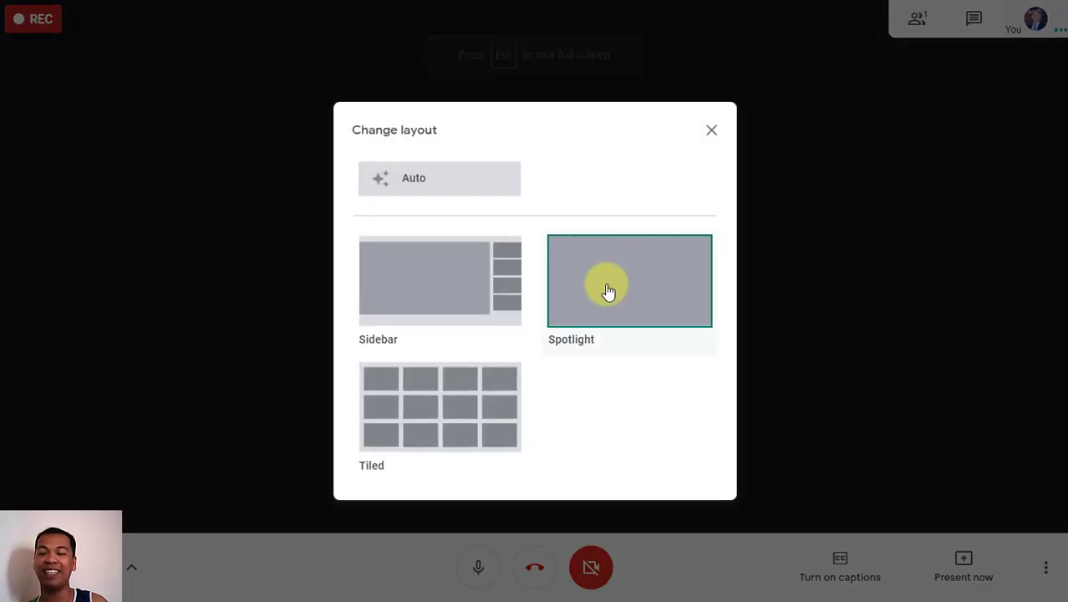
{"action": "left_click", "coordinate": [710, 131]}
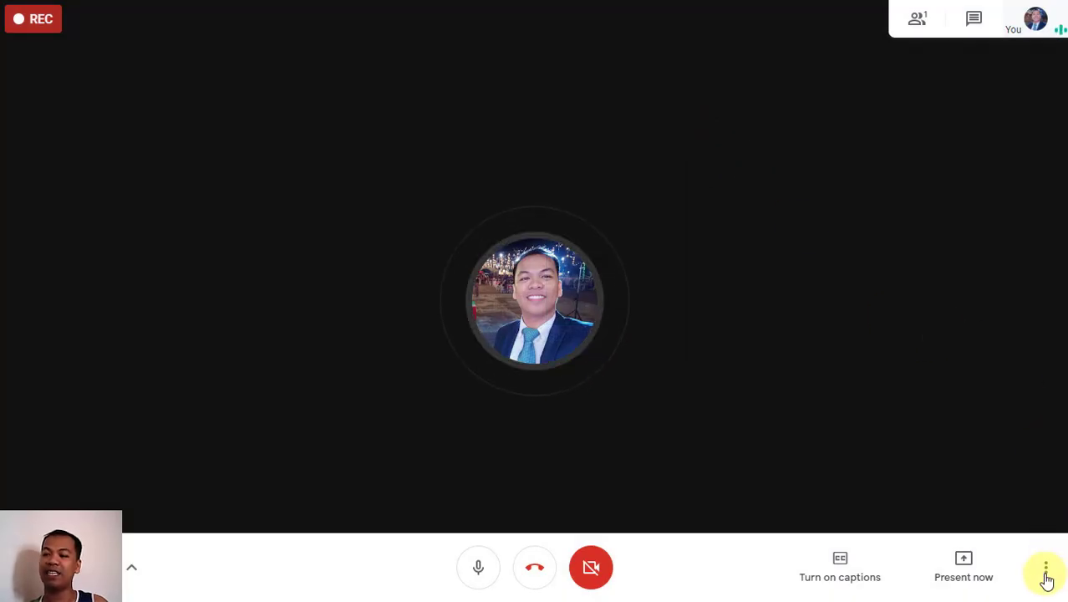
Leave full screen, briefly return to it, then exit full screen for good
{"action": "left_click", "coordinate": [1045, 568]}
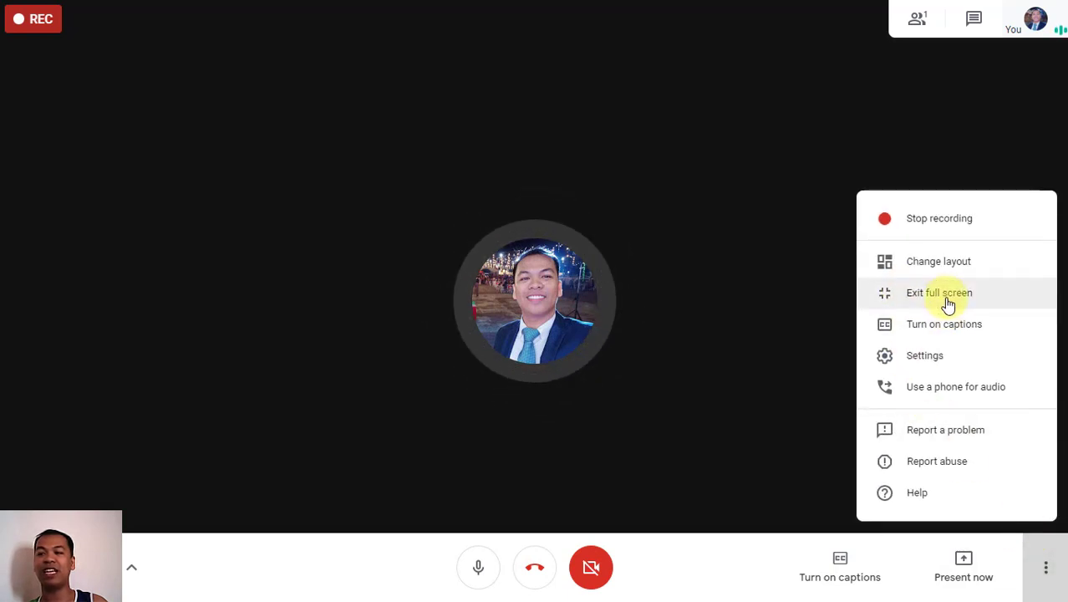
{"action": "left_click", "coordinate": [946, 297]}
{"action": "left_click", "coordinate": [1045, 542]}
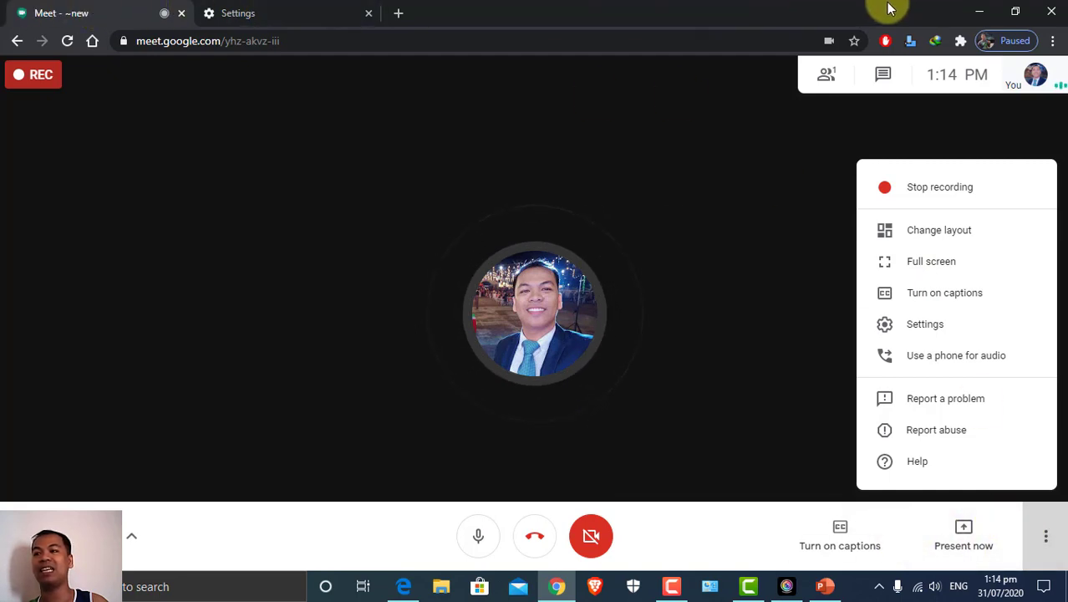
{"action": "left_click", "coordinate": [924, 264]}
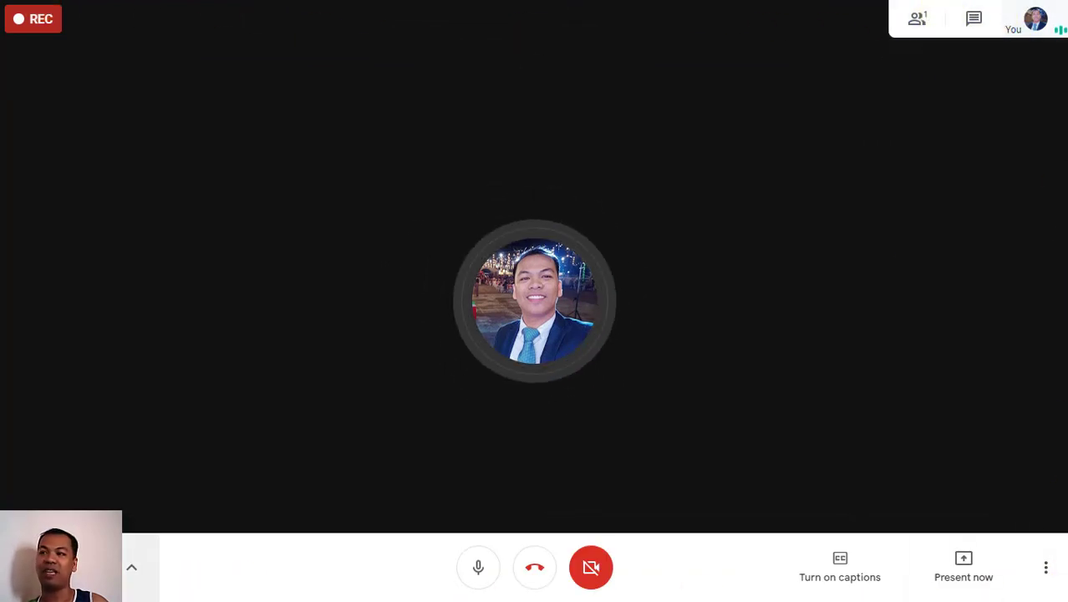
{"action": "left_click", "coordinate": [1046, 567]}
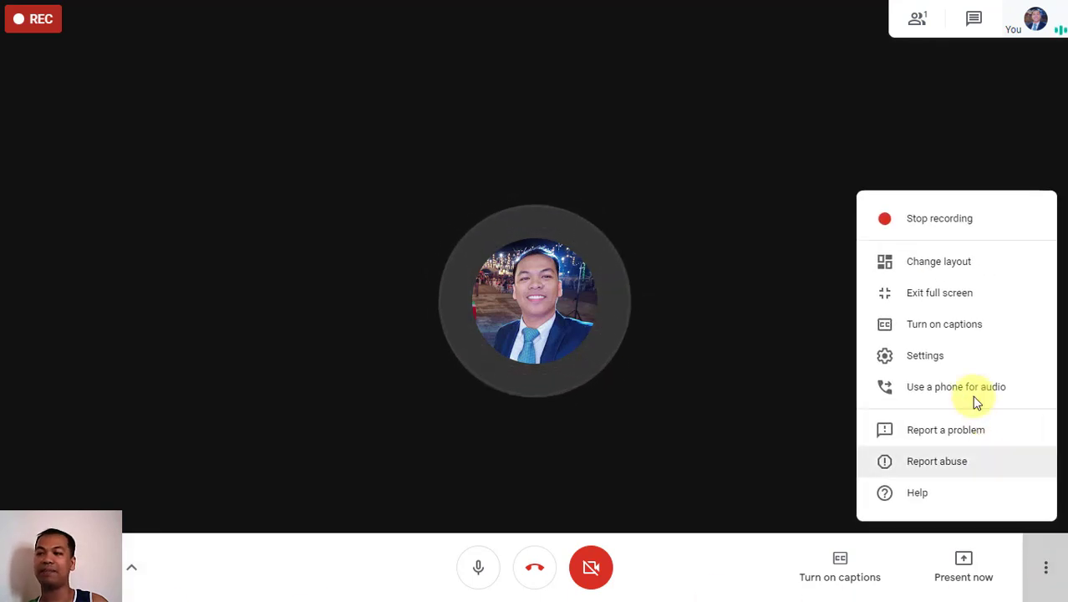
{"action": "left_click", "coordinate": [935, 294]}
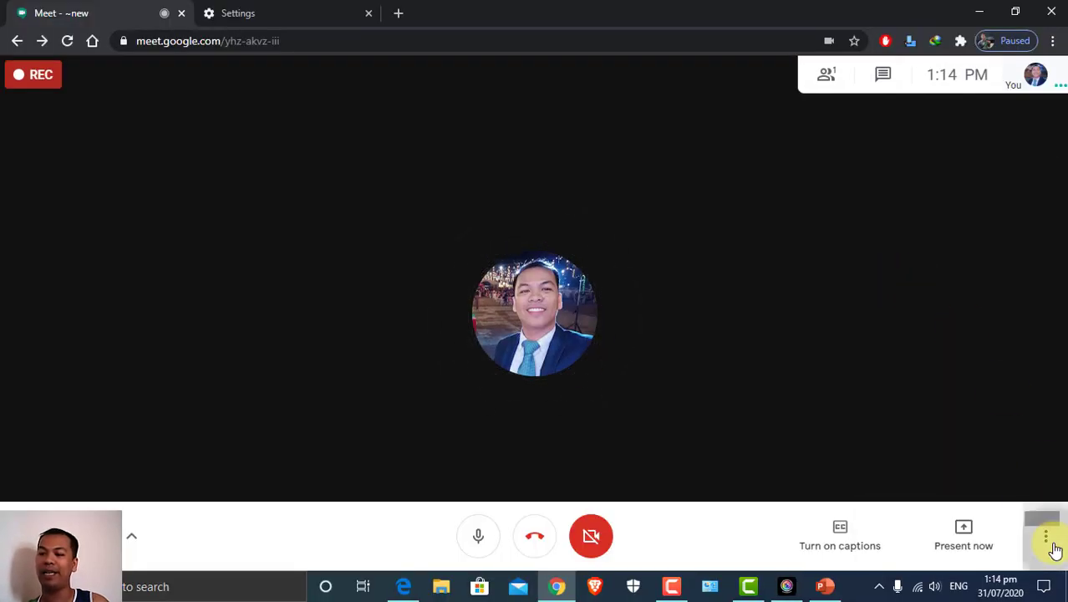
{"action": "left_click", "coordinate": [1045, 536]}
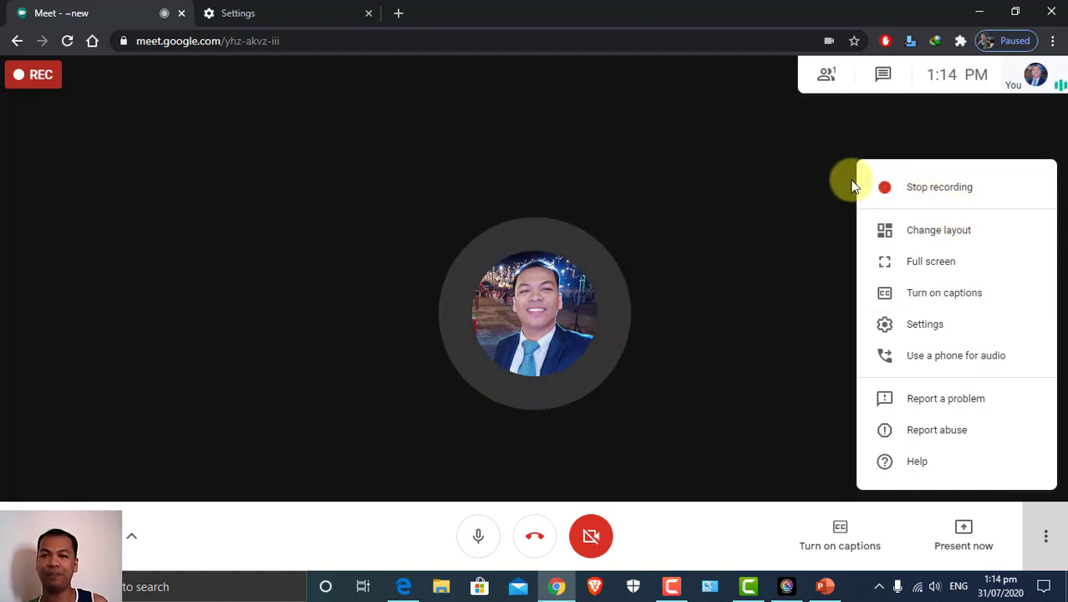
{"action": "left_click", "coordinate": [776, 223]}
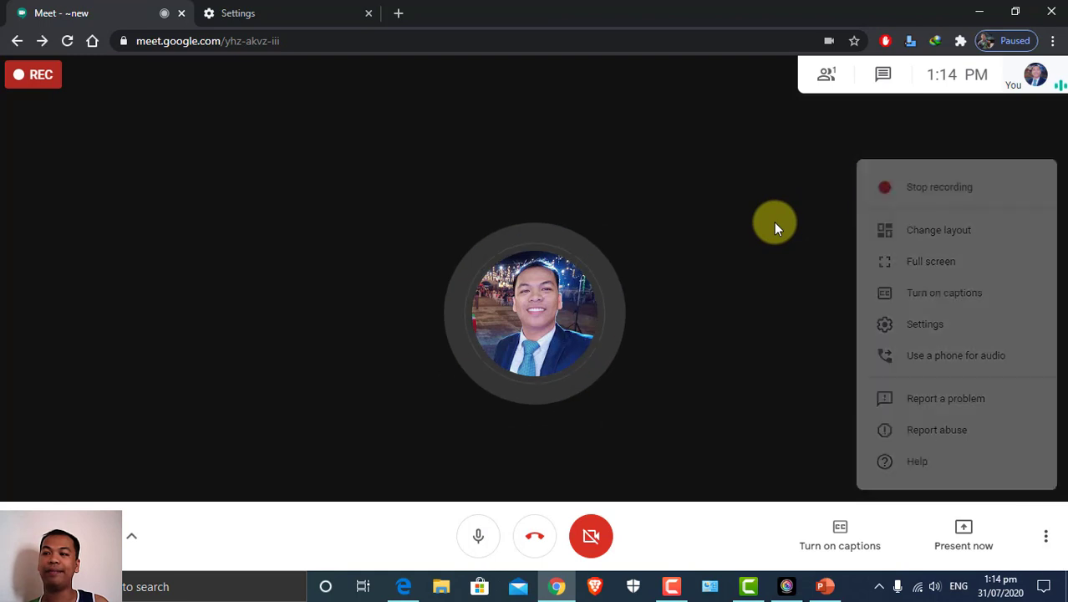
{"action": "left_click", "coordinate": [1046, 539]}
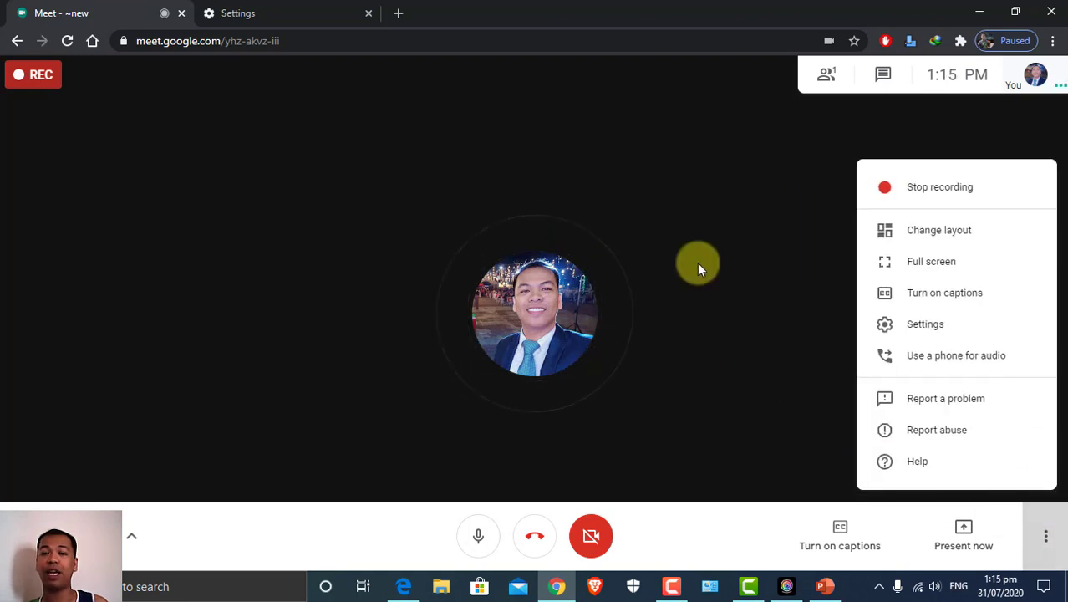
{"action": "left_click", "coordinate": [682, 234]}
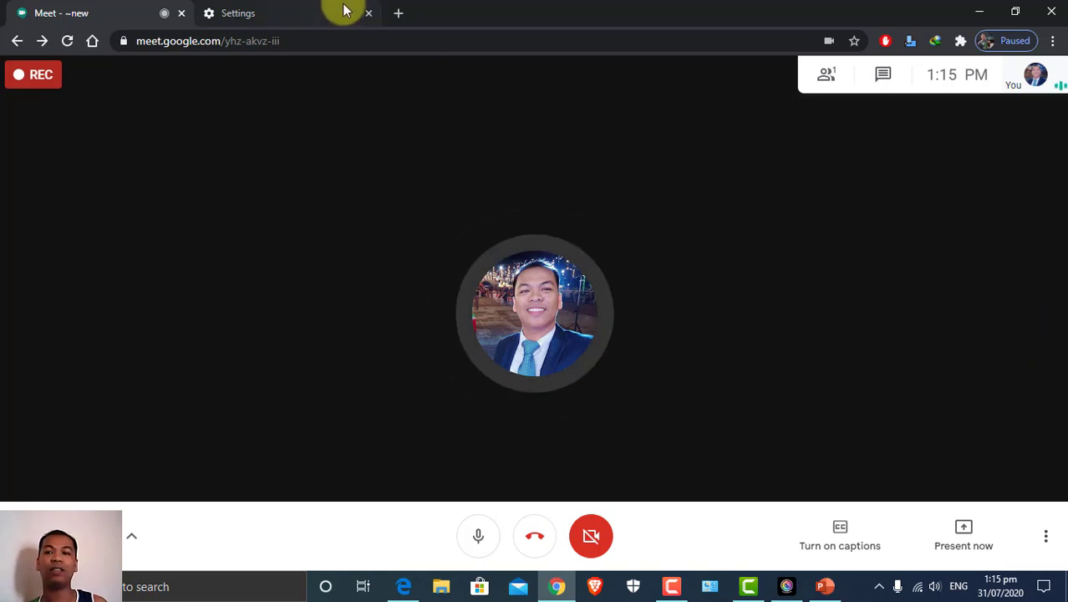
Replace the Settings tab's address with facebook.com and load it
{"action": "left_click", "coordinate": [312, 15]}
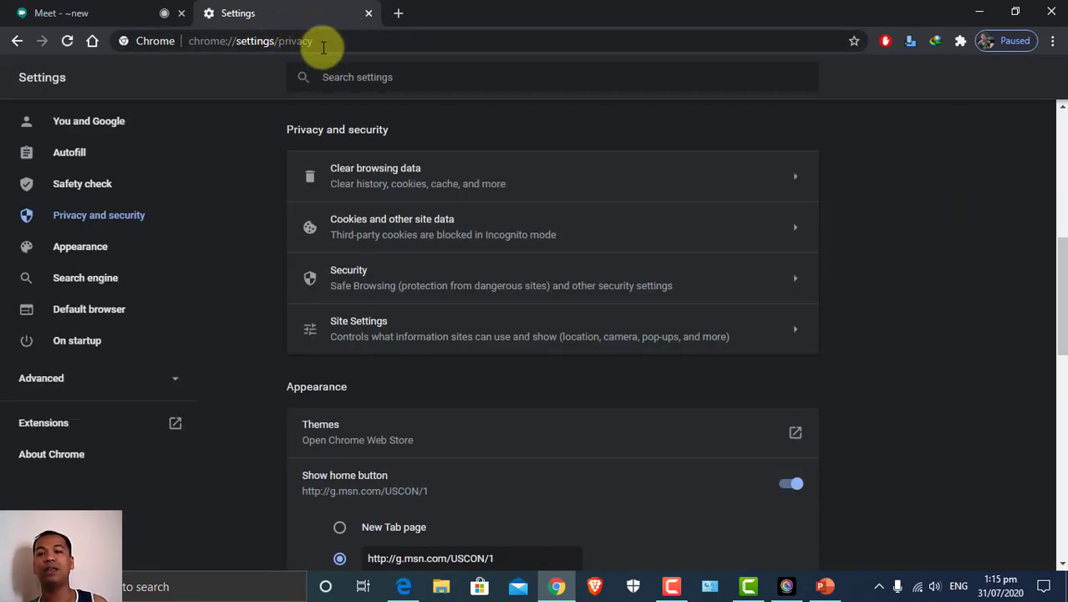
{"action": "left_click", "coordinate": [318, 42]}
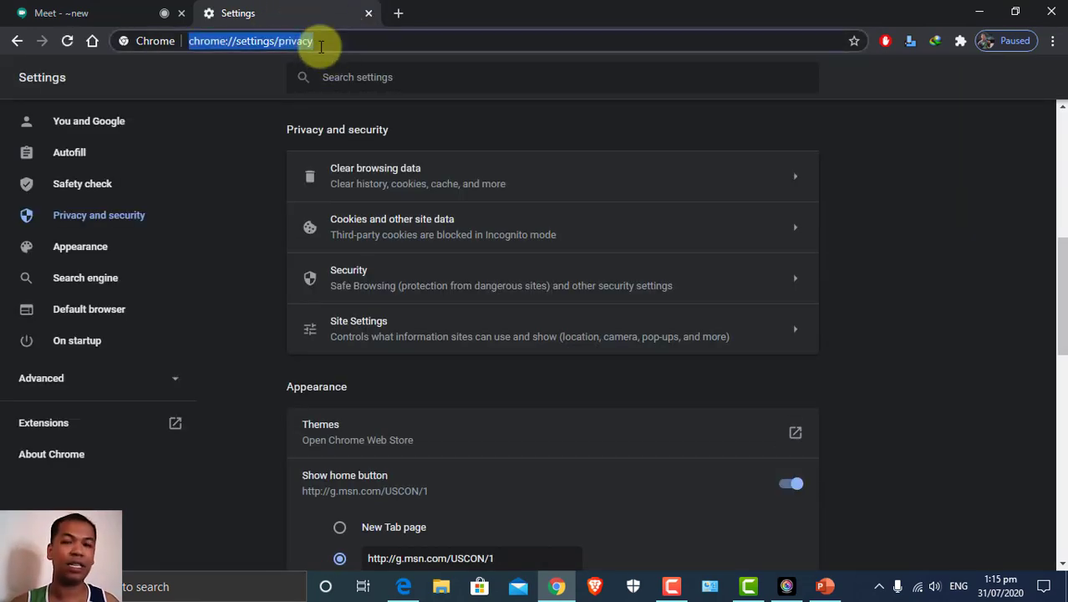
{"action": "type", "text": "facebook.com"}
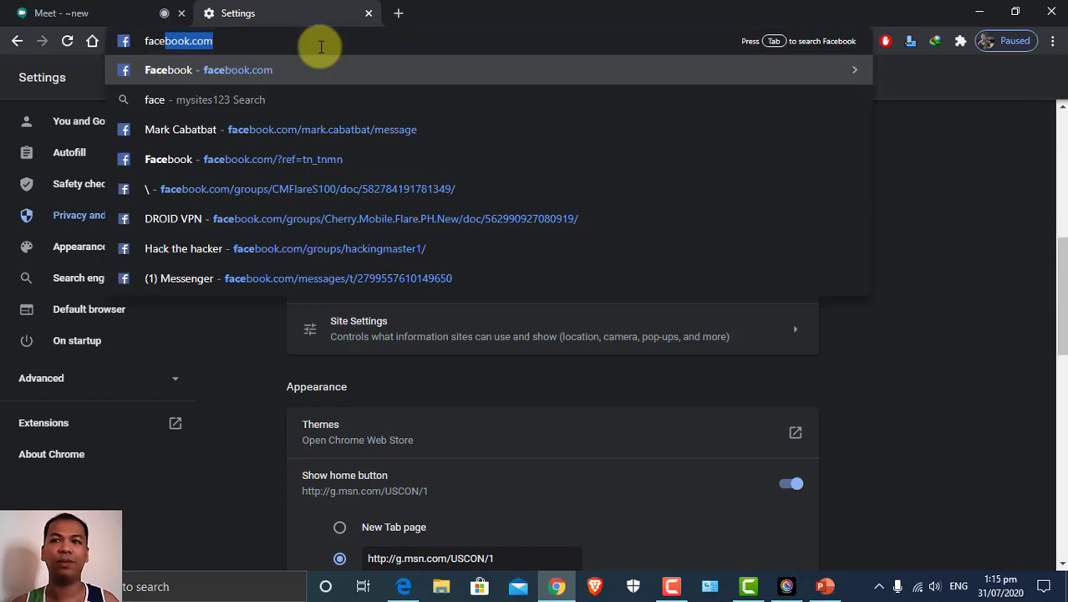
{"action": "key", "text": "Return"}
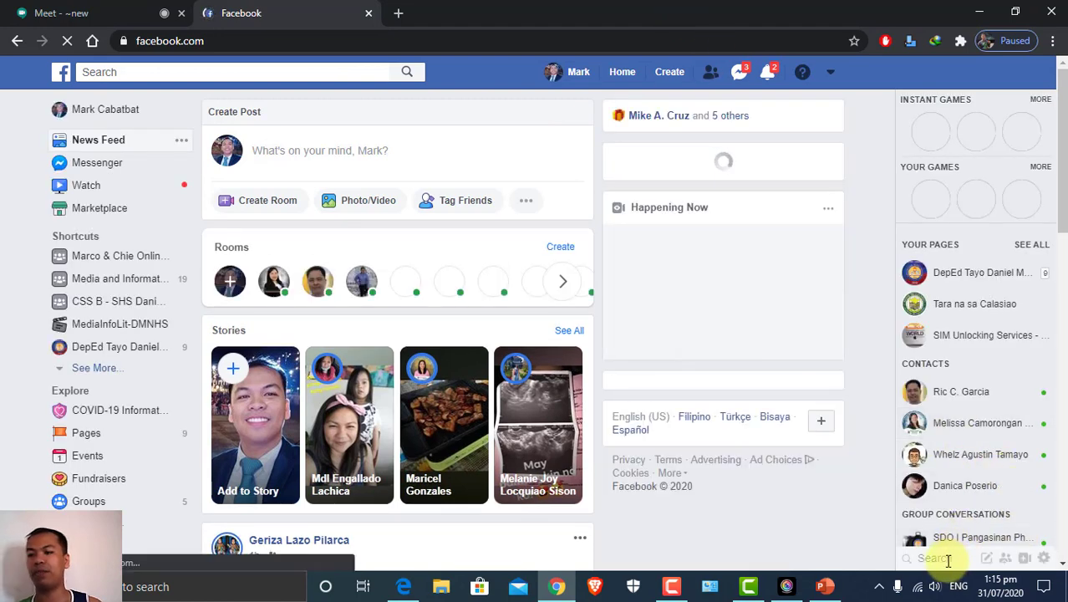
Search the contact by name in the Messenger sidebar, open their chat, then return to Meet
{"action": "left_click", "coordinate": [939, 560]}
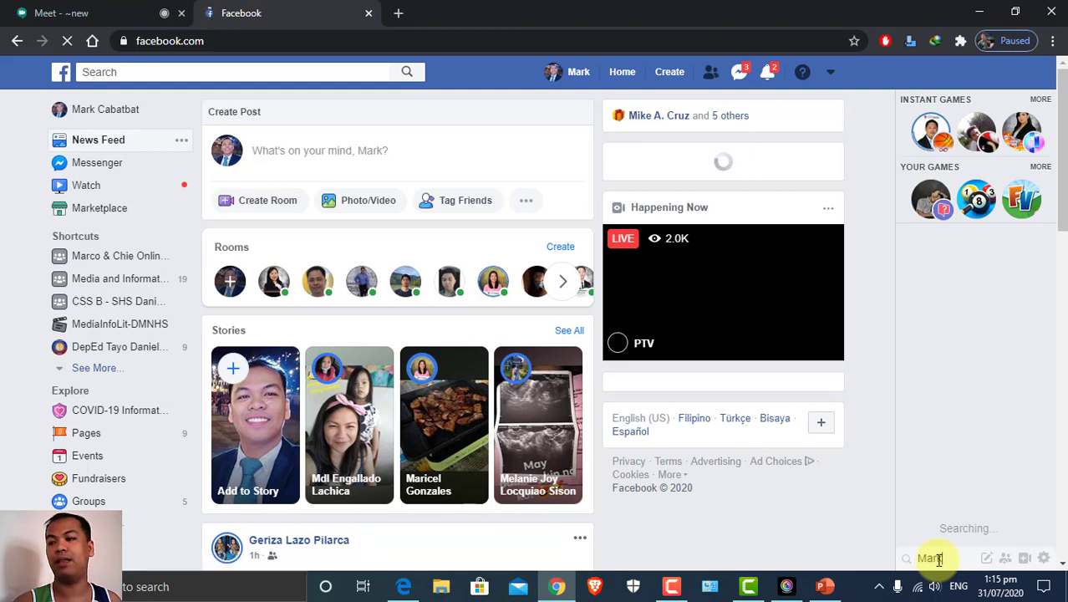
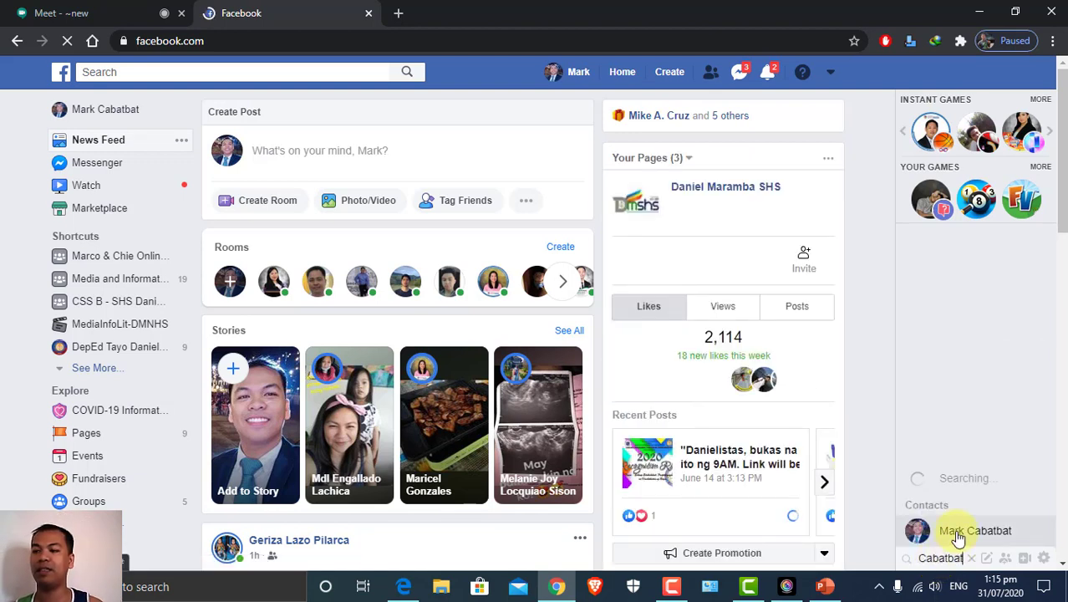
{"action": "left_click", "coordinate": [970, 535]}
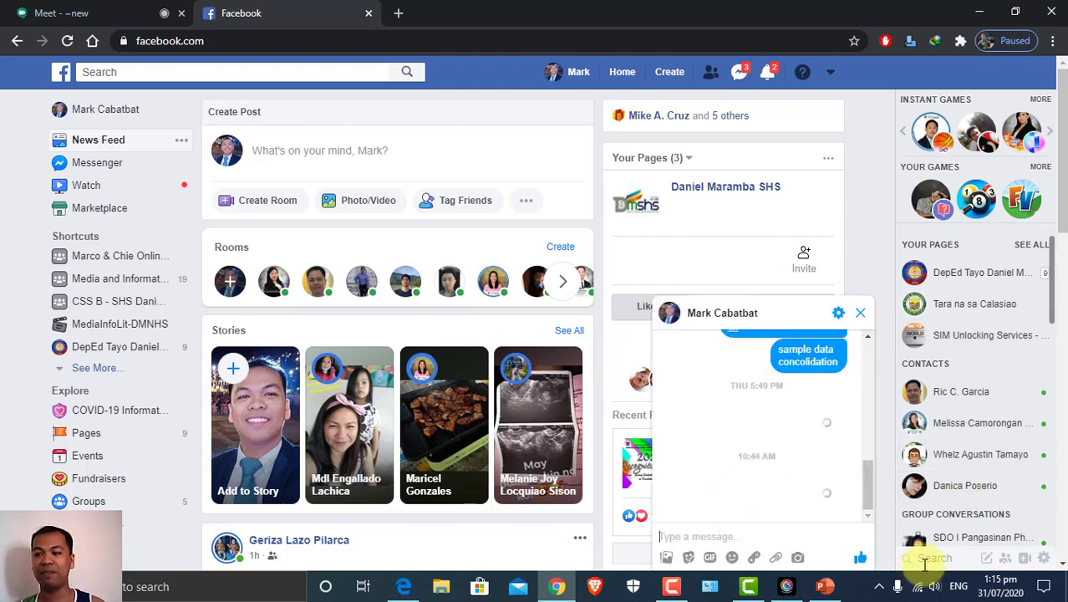
{"action": "left_click", "coordinate": [699, 542]}
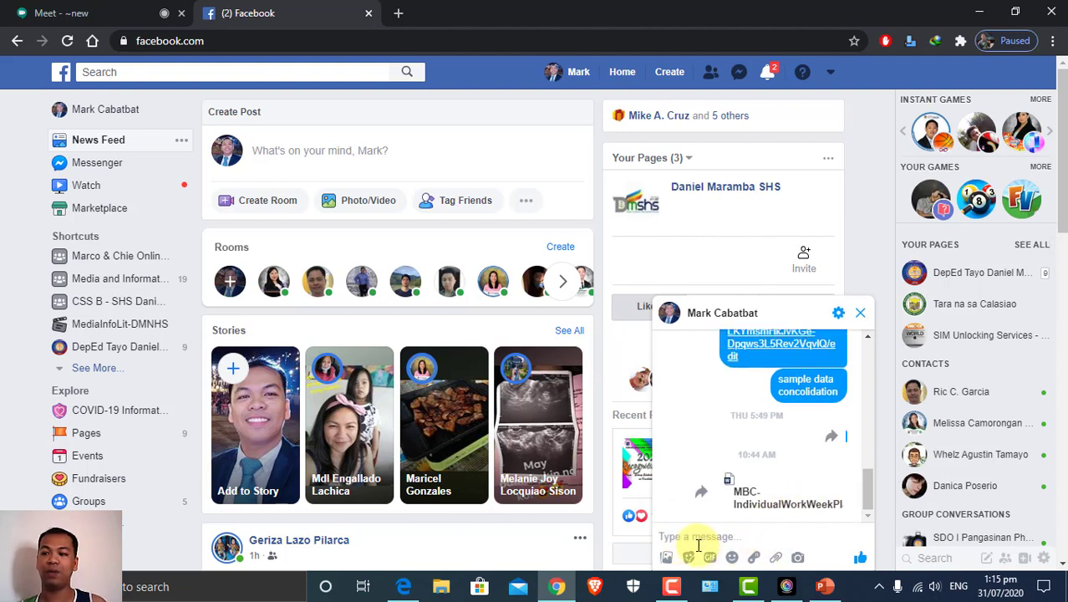
{"action": "left_click", "coordinate": [46, 15]}
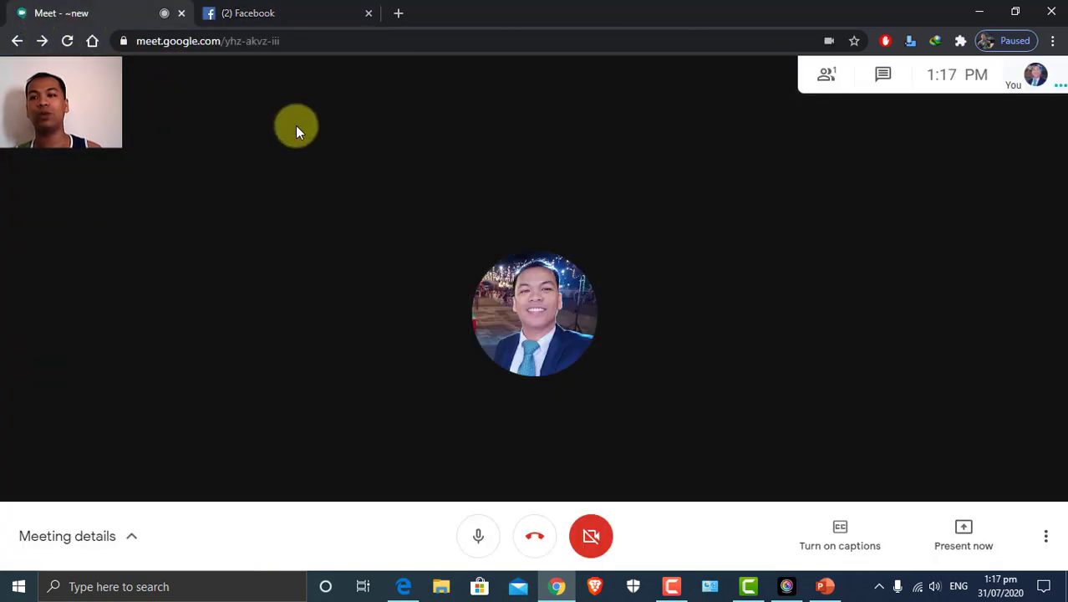
Glance at the Facebook tab, then copy the joining info from the Meet call's Meeting details
{"action": "left_click", "coordinate": [293, 15]}
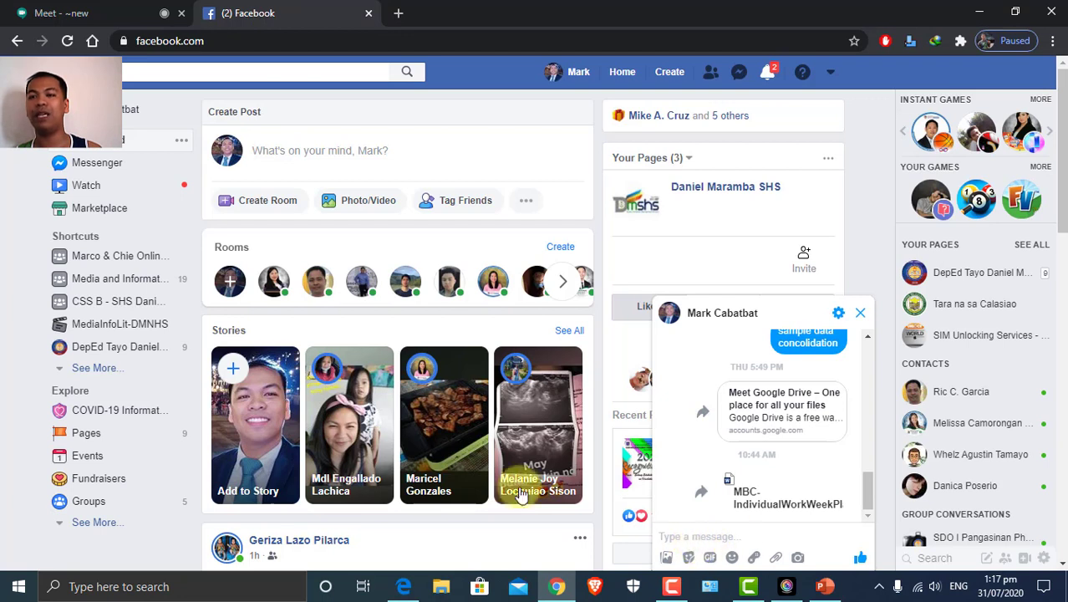
{"action": "left_click", "coordinate": [82, 14]}
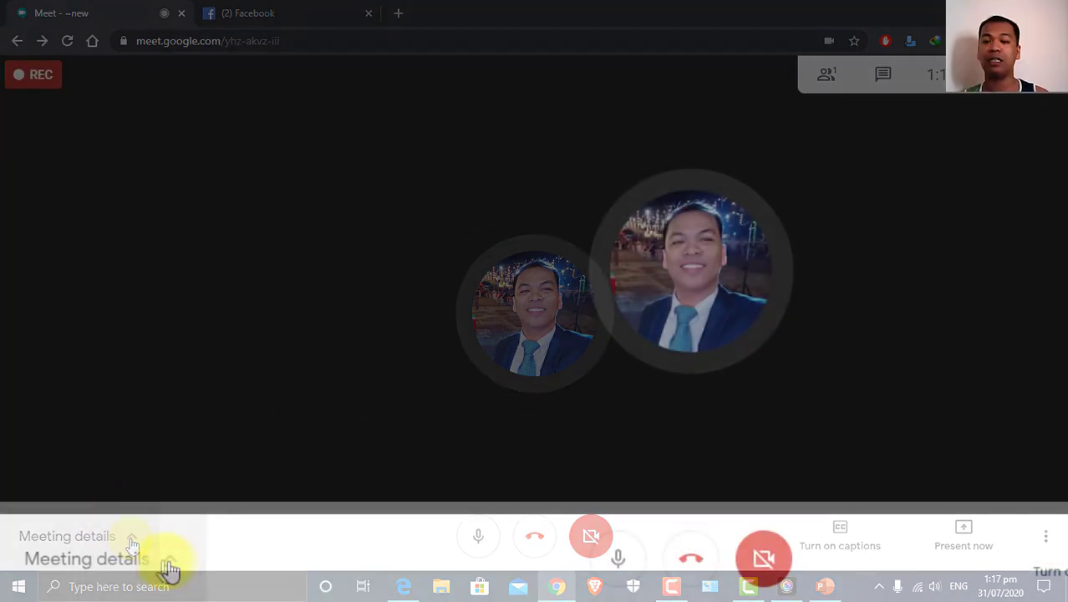
{"action": "left_click", "coordinate": [170, 567]}
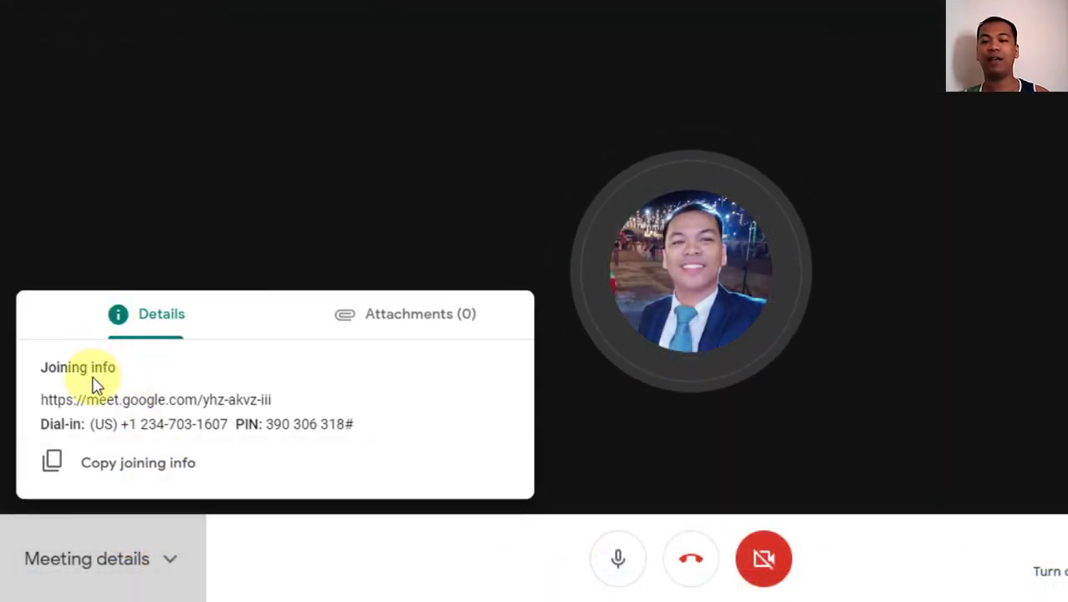
{"action": "left_click", "coordinate": [120, 475]}
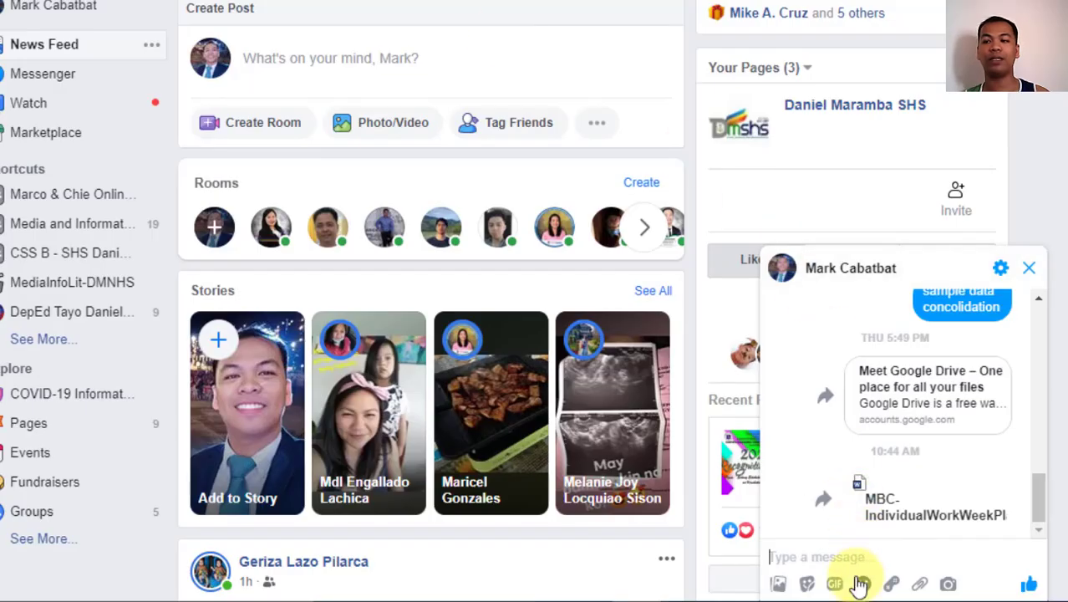
Place the cursor in the Messenger chat's 'Type a message...' box
{"action": "left_click", "coordinate": [839, 555]}
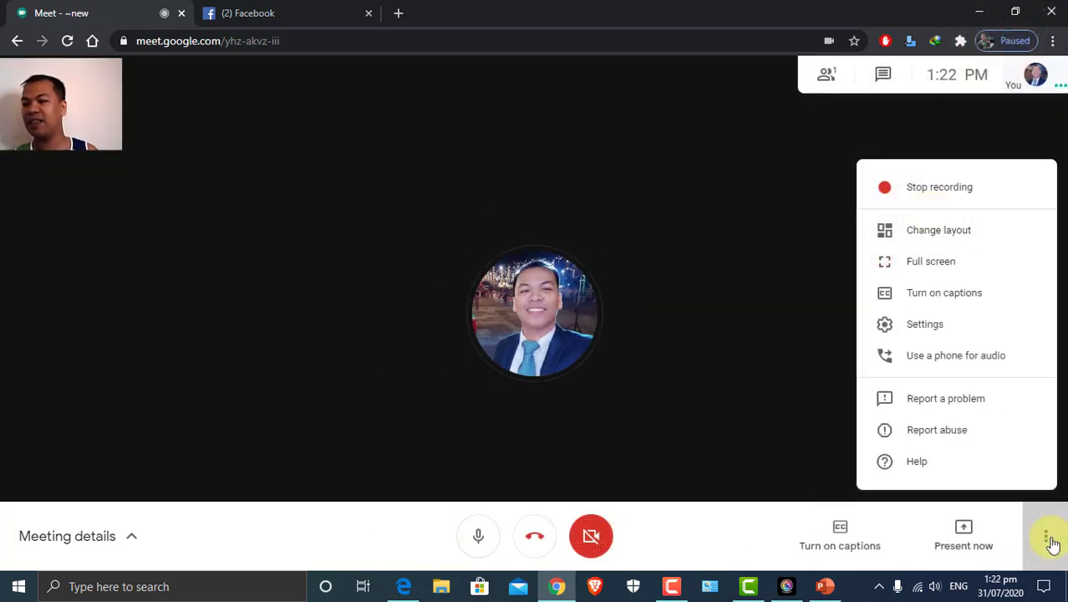
Stop the meeting recording, confirm it, and hang up the call
{"action": "left_click", "coordinate": [825, 231]}
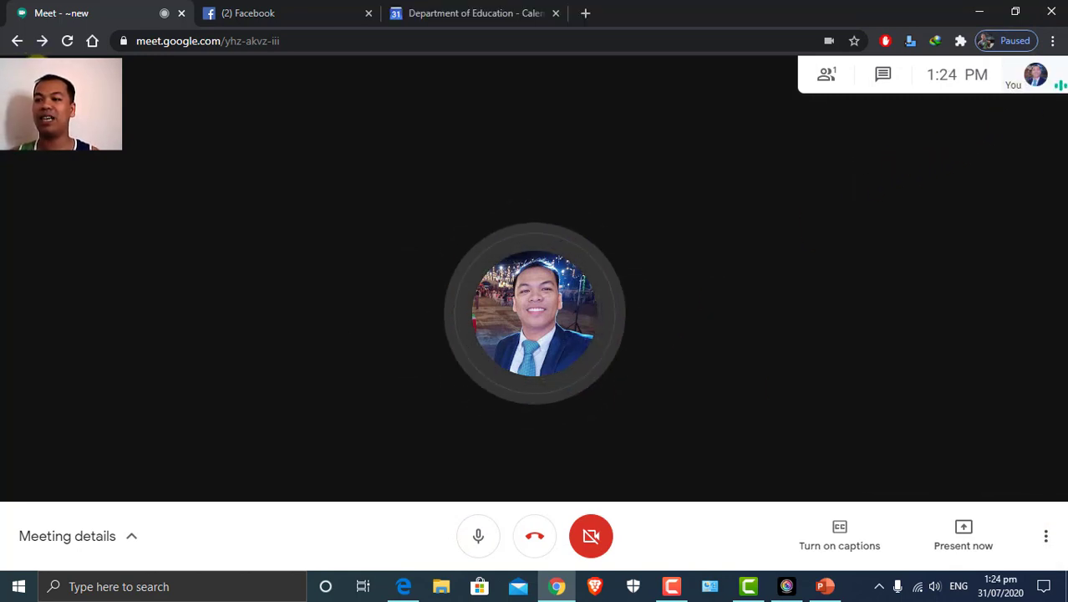
{"action": "left_click", "coordinate": [1046, 539]}
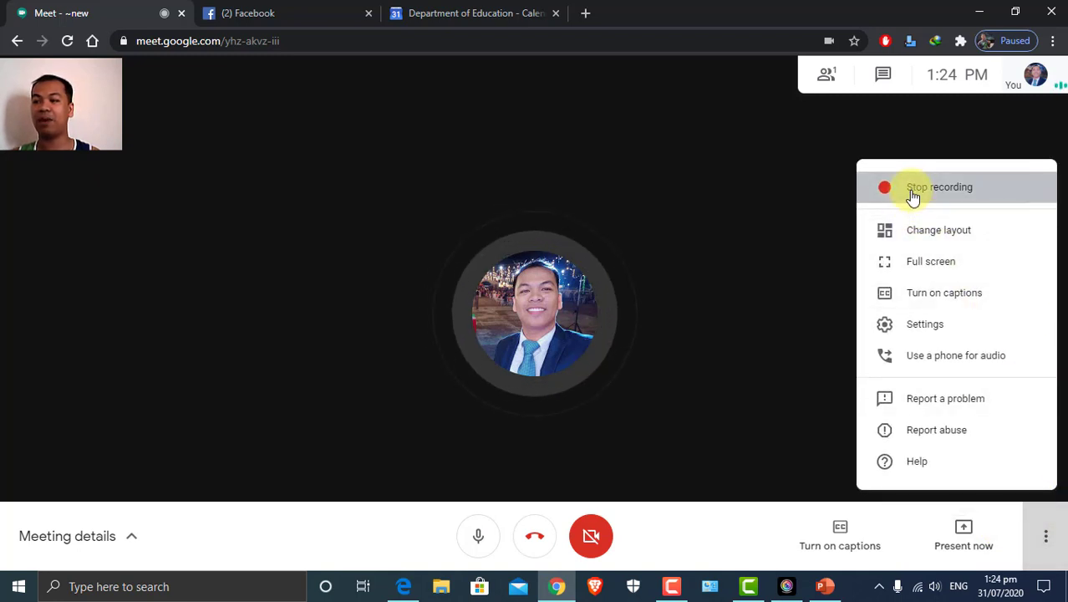
{"action": "left_click", "coordinate": [913, 191]}
{"action": "left_click", "coordinate": [625, 366]}
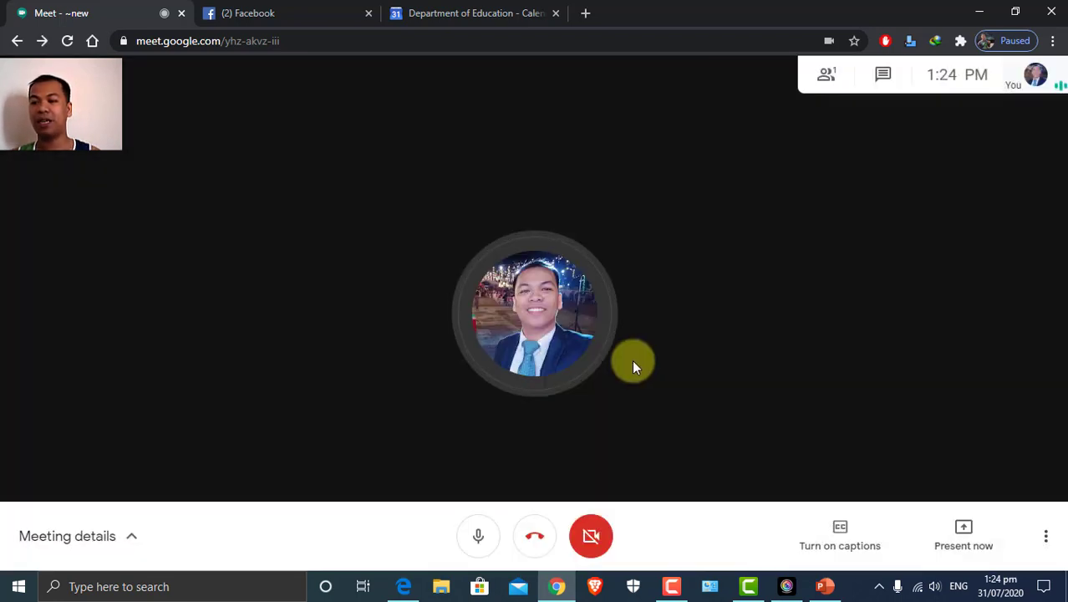
{"action": "left_click", "coordinate": [533, 542]}
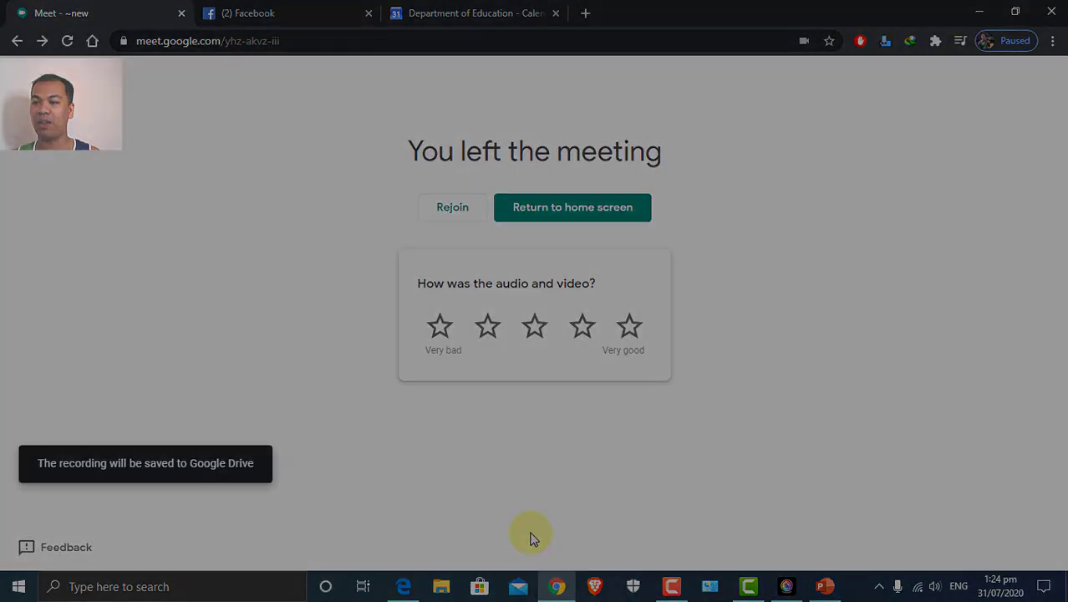
Go from the 'You left the meeting' page back to the Meet home screen
{"action": "left_click", "coordinate": [512, 206]}
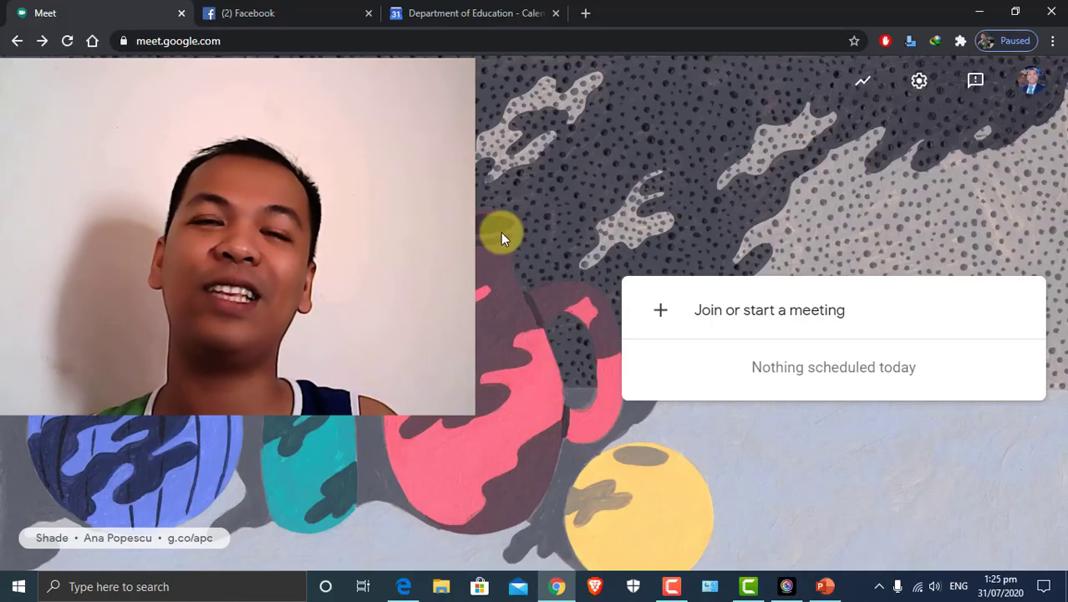